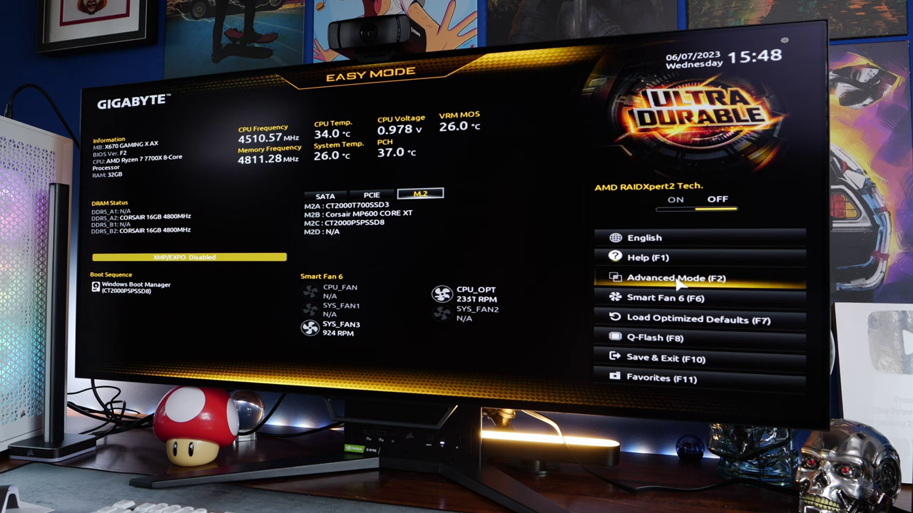
# Set Extreme Memory Profile to XMP 1 in Tweaker so the RAM runs at DDR5-6000
pyautogui.click(676, 283)
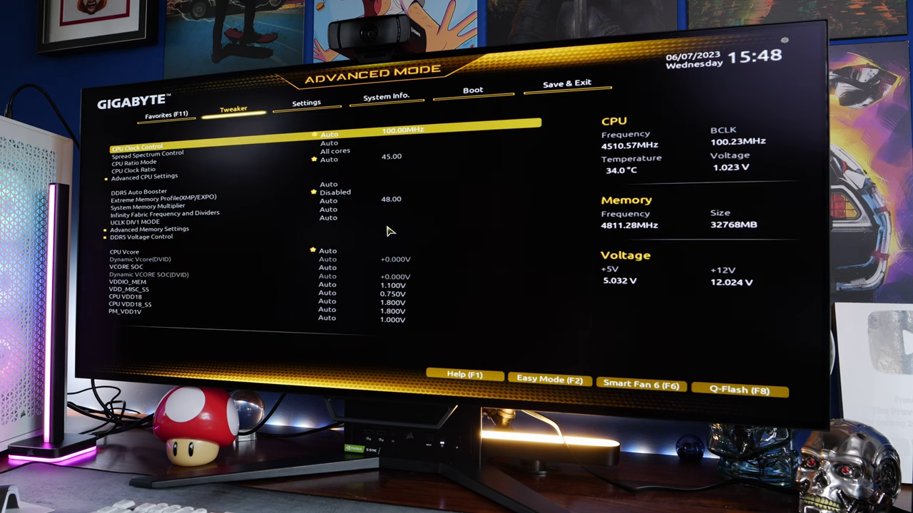
pyautogui.click(156, 195)
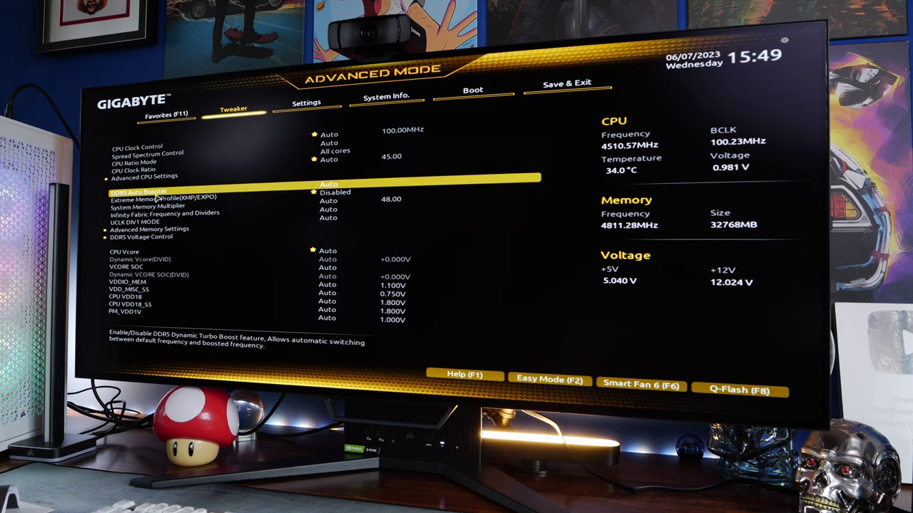
pyautogui.click(341, 199)
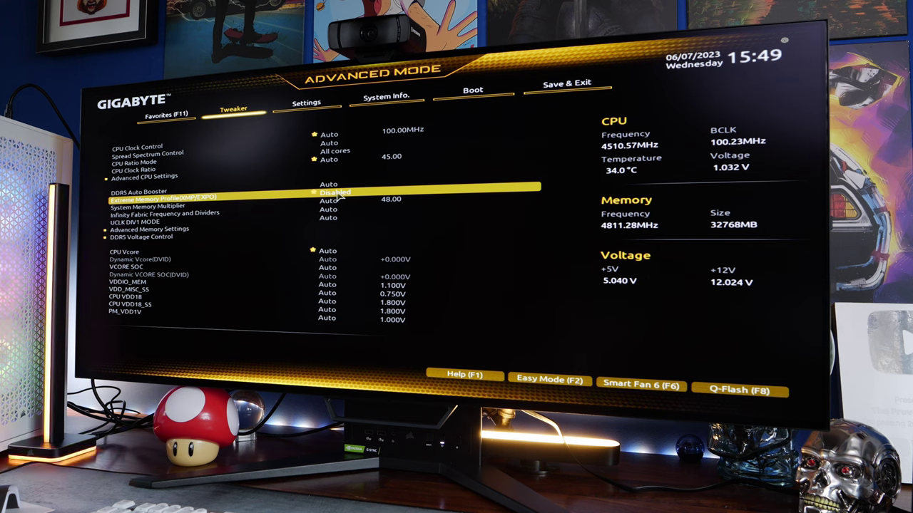
pyautogui.click(338, 196)
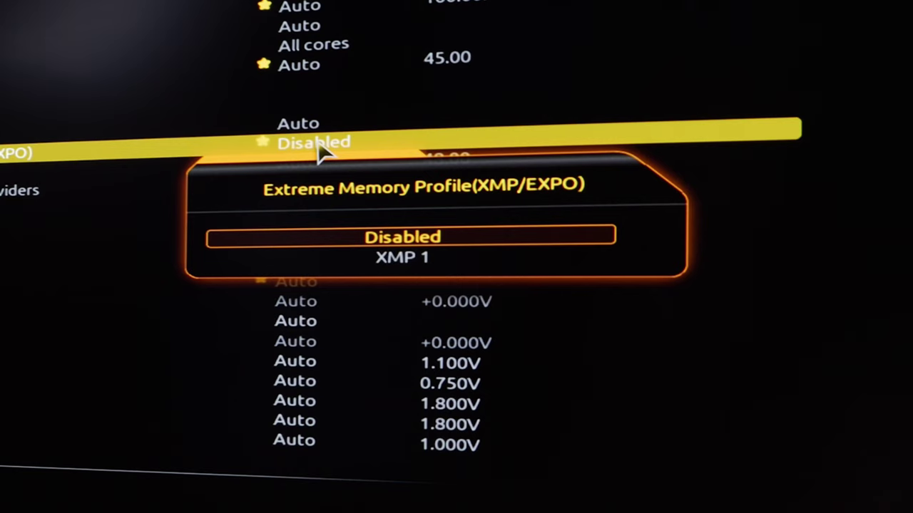
pyautogui.click(446, 258)
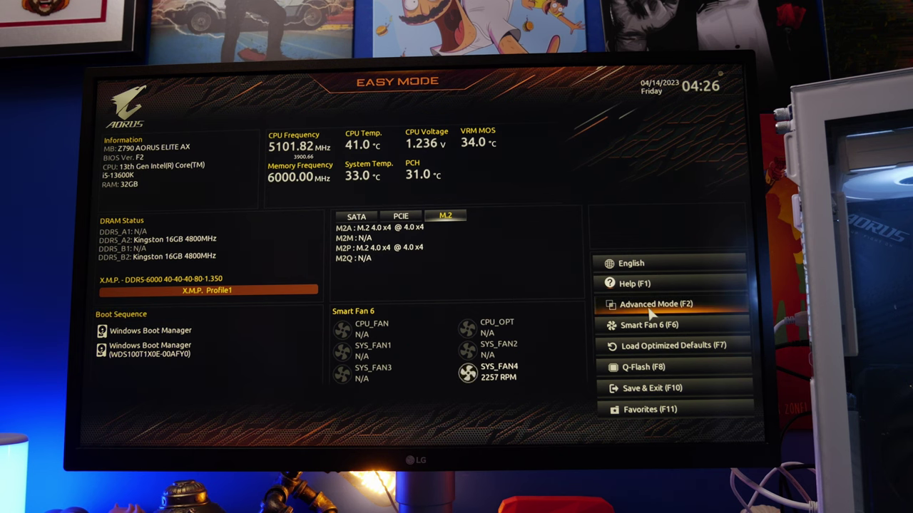
# Change Re-Size BAR Support from Auto to Enabled in the AORUS BIOS advanced settings
pyautogui.click(649, 307)
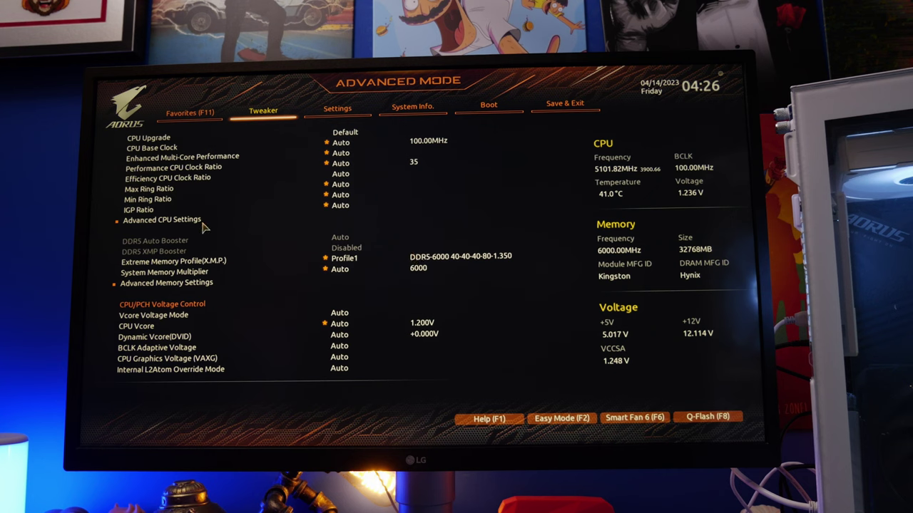
pyautogui.press('Right')
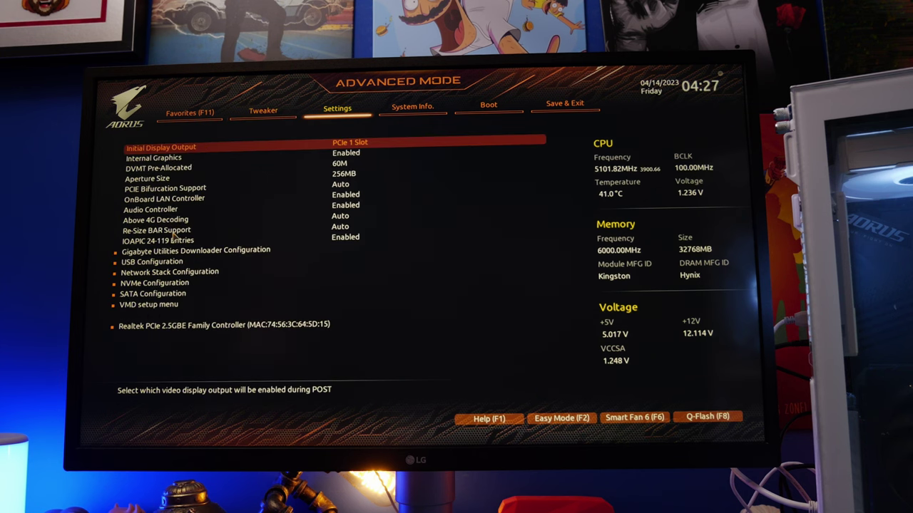
pyautogui.click(173, 231)
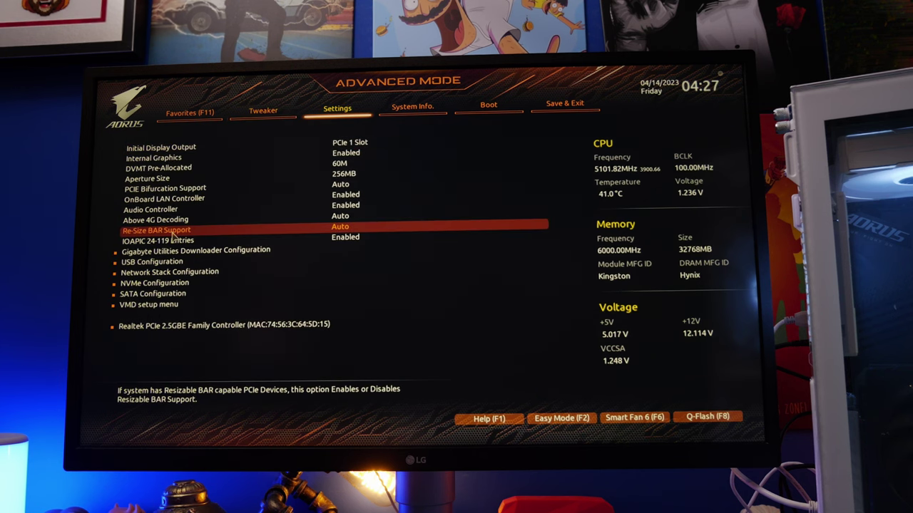
pyautogui.click(355, 230)
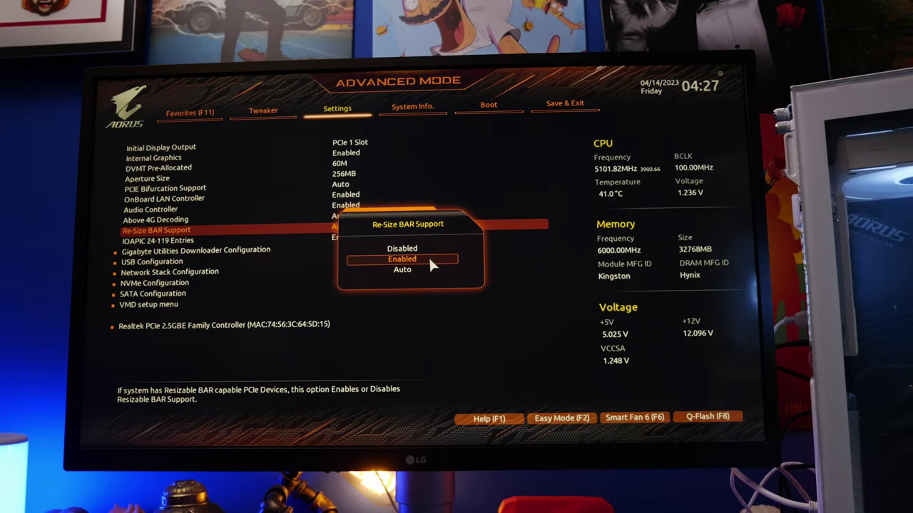
pyautogui.click(407, 269)
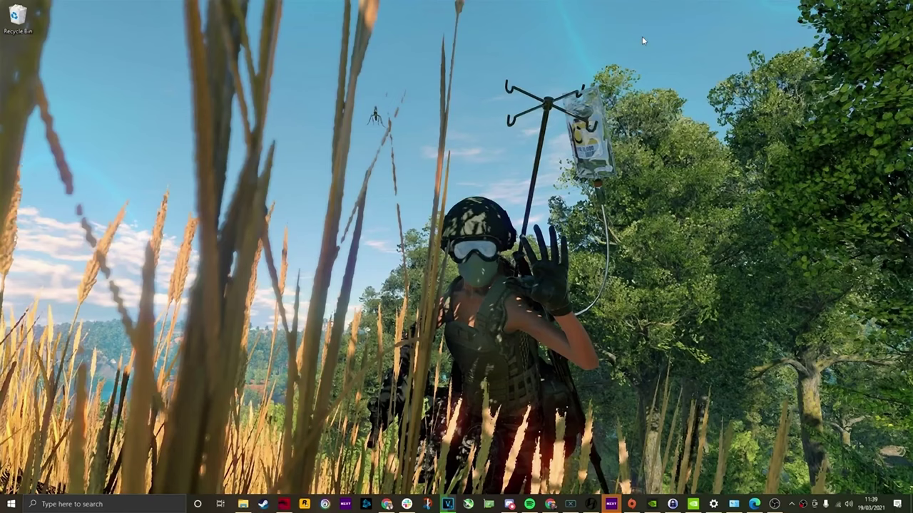
# Find Graphics settings with a 'graph' search and switch Hardware-accelerated GPU scheduling On
pyautogui.press('super')
pyautogui.write('gp')
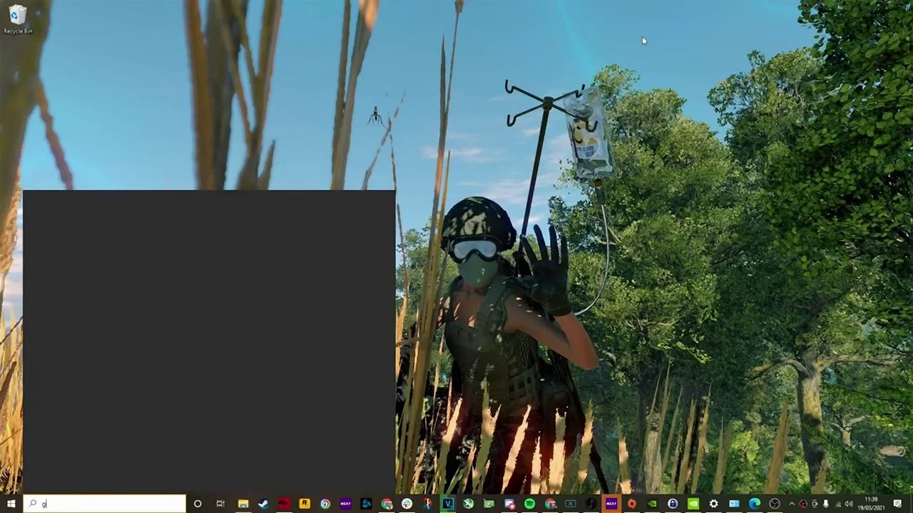
pyautogui.press('BackSpace')
pyautogui.press('BackSpace')
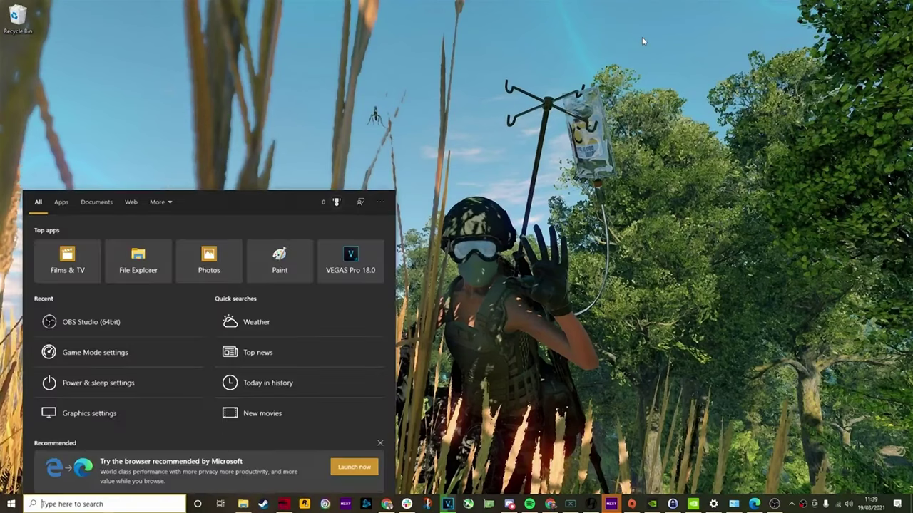
pyautogui.write('graphc')
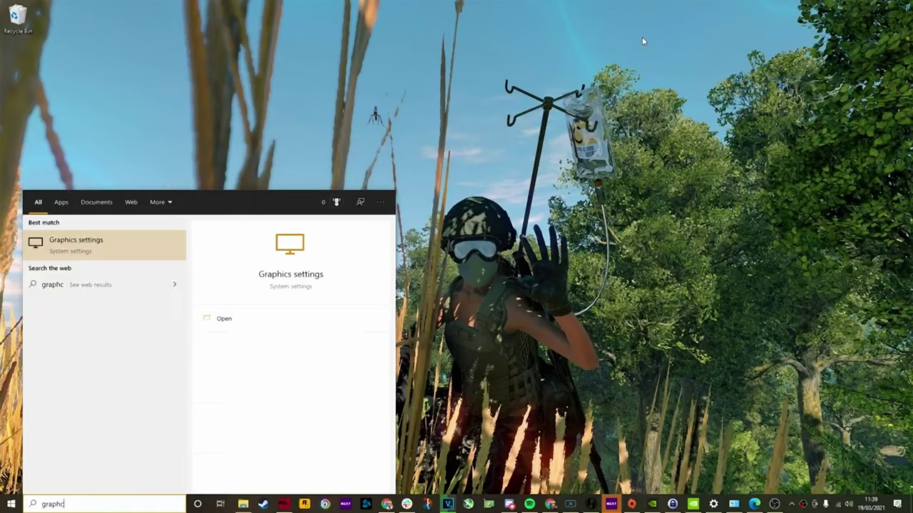
pyautogui.press('Return')
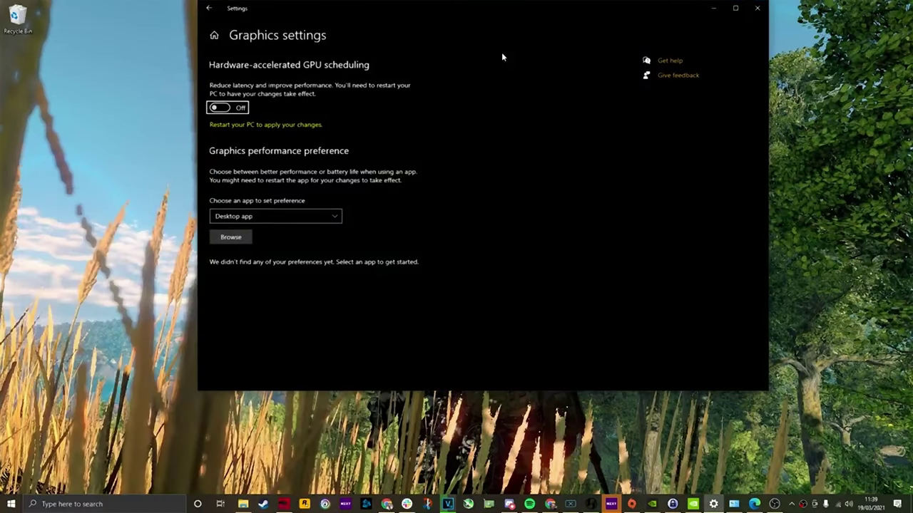
pyautogui.doubleClick(544, 39)
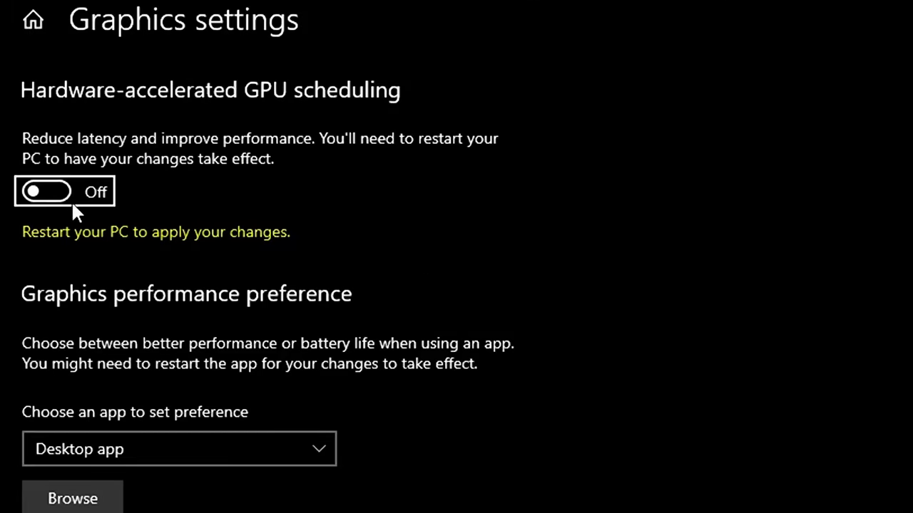
pyautogui.click(54, 190)
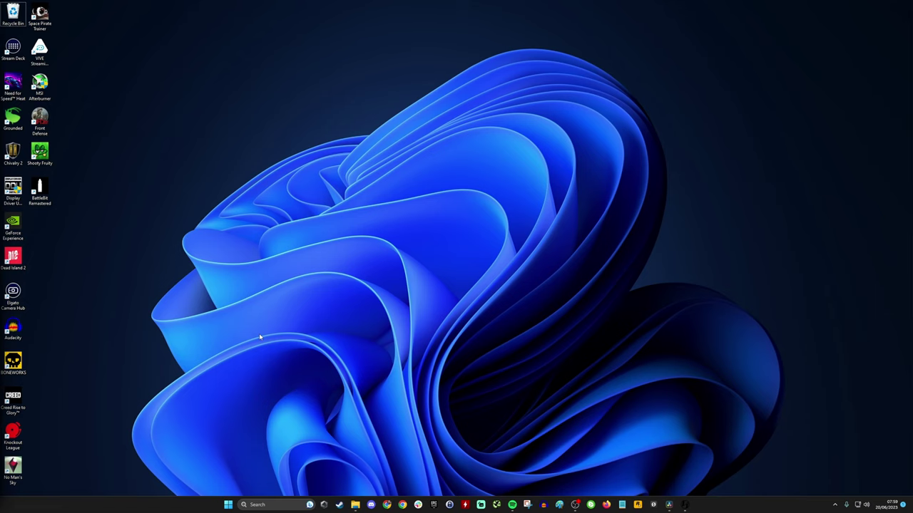
# Search 'graphics settings' and open the Change default graphics settings page
pyautogui.press('super')
pyautogui.write('graphics settings')
pyautogui.press('Return')
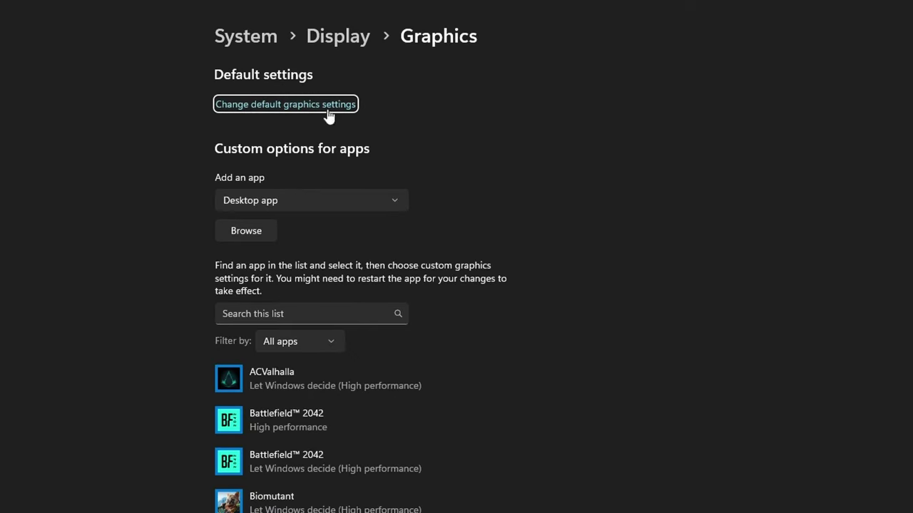
pyautogui.click(302, 111)
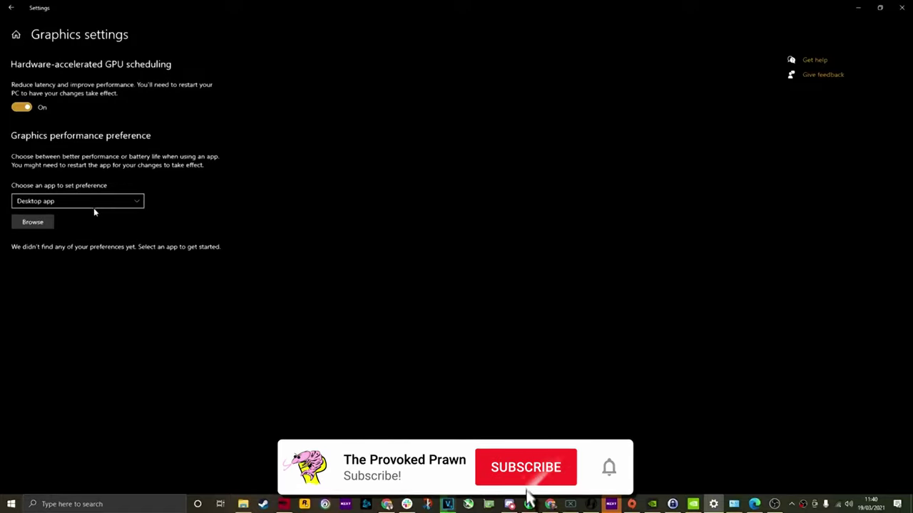
# Add NVIDIA Control Panel as a Microsoft Store app to the graphics preference list
pyautogui.click(32, 222)
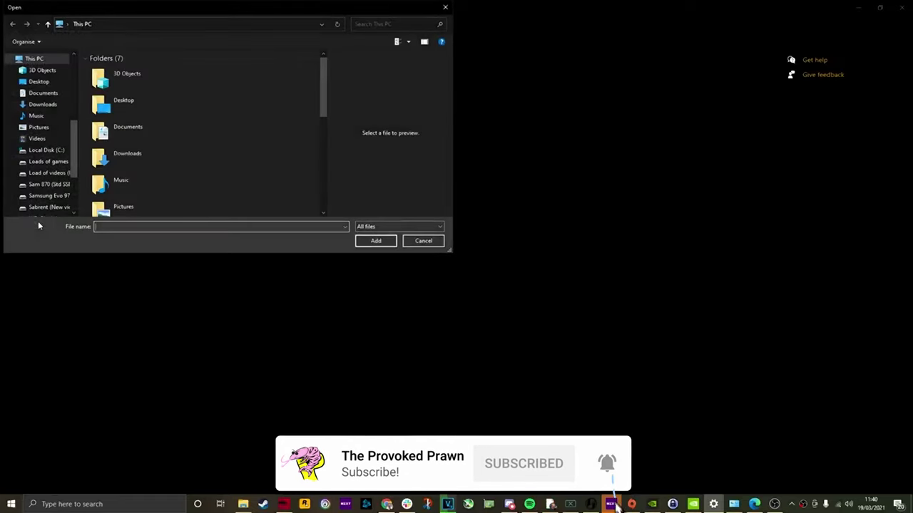
pyautogui.moveTo(154, 12); pyautogui.dragTo(326, 73)
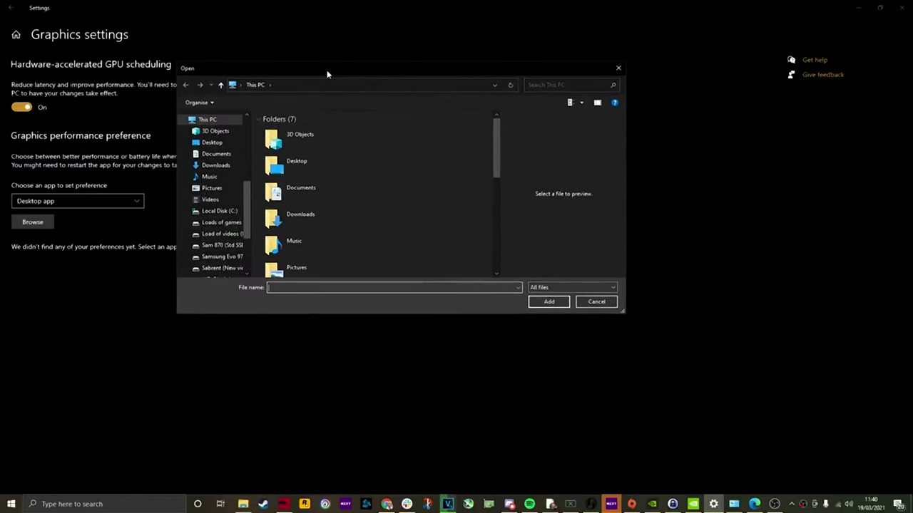
pyautogui.click(591, 301)
pyautogui.click(71, 202)
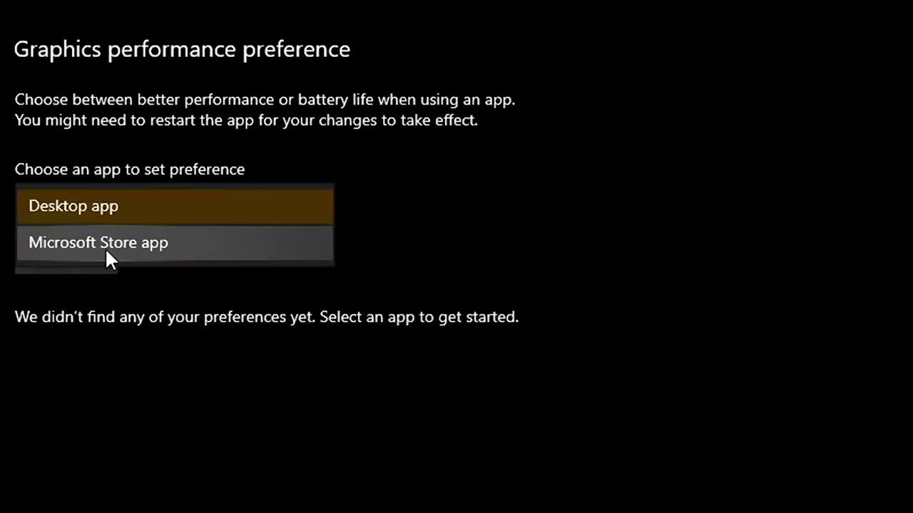
pyautogui.click(49, 219)
pyautogui.click(104, 258)
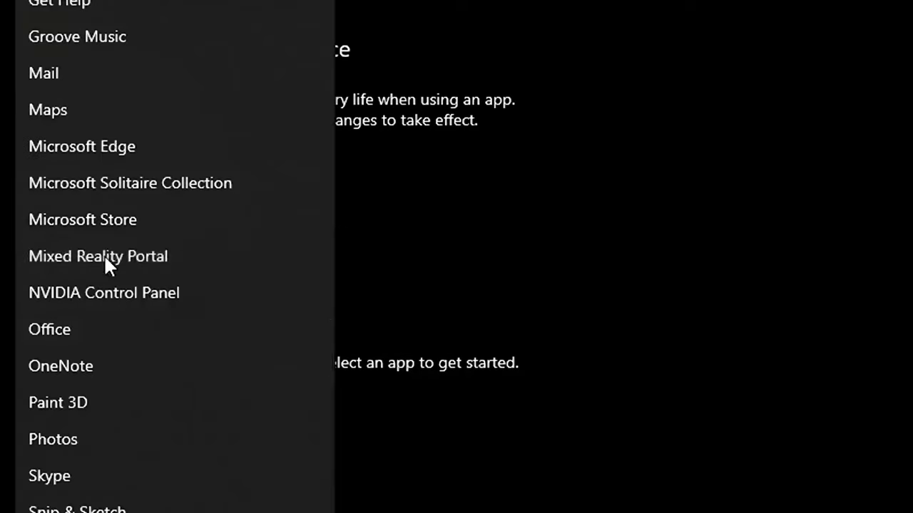
pyautogui.click(181, 303)
pyautogui.click(89, 315)
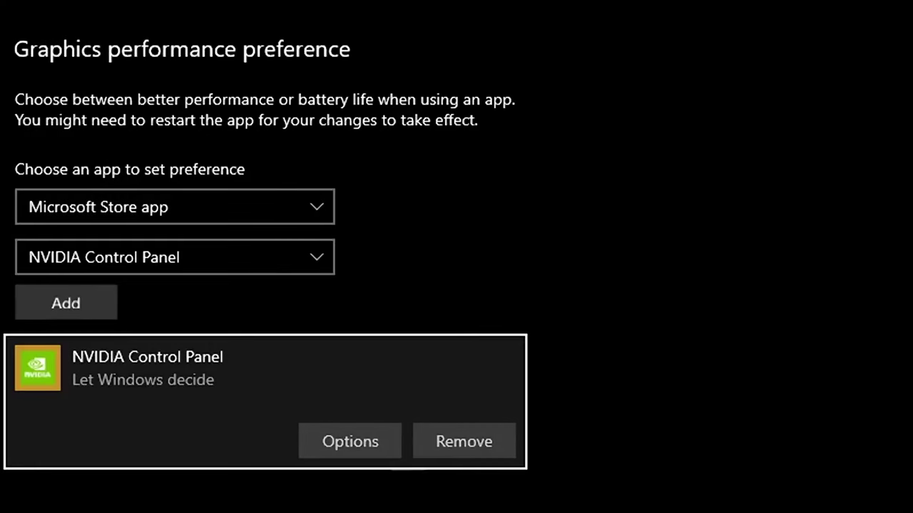
# Give NVIDIA Control Panel the High performance graphics preference and save it
pyautogui.click(328, 442)
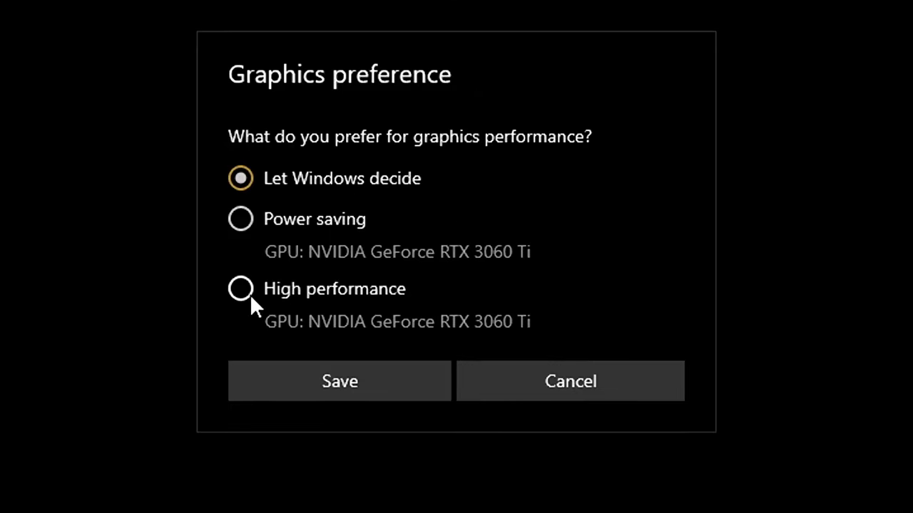
pyautogui.click(240, 288)
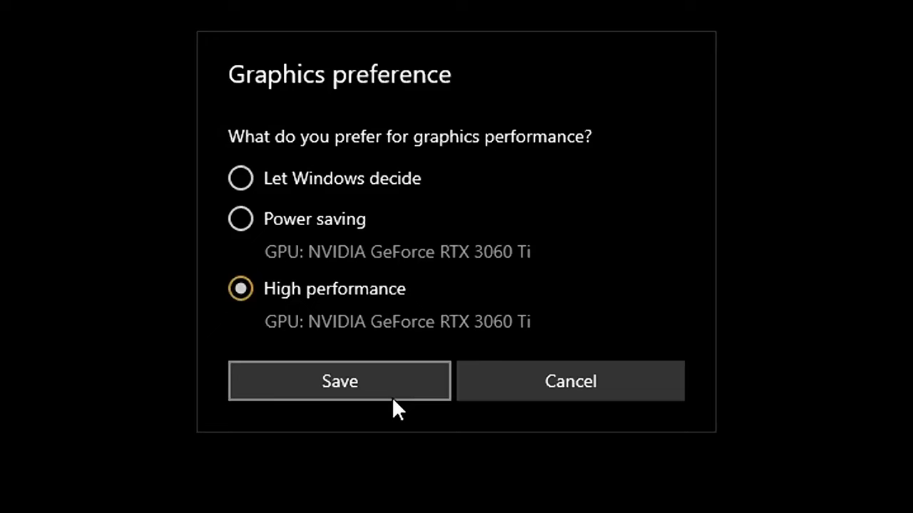
pyautogui.click(377, 385)
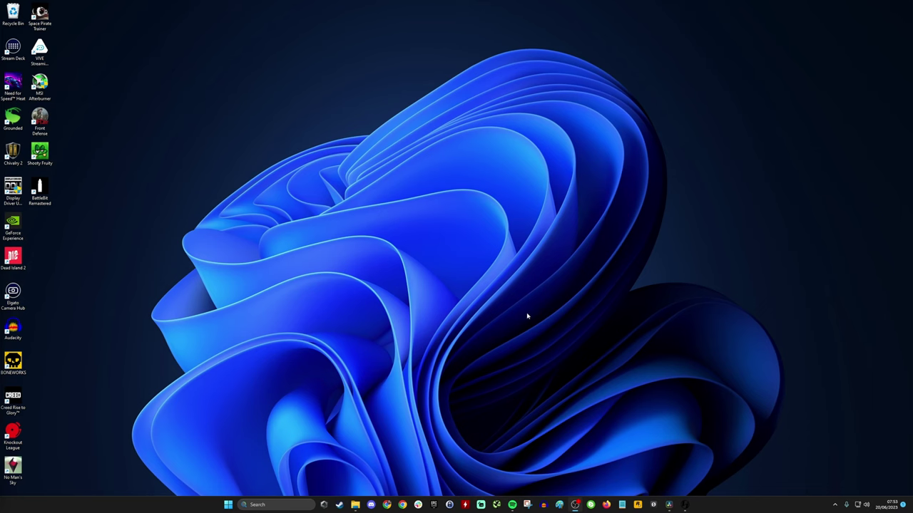
# Open Game Mode settings through a 'game mode' search
pyautogui.press('super')
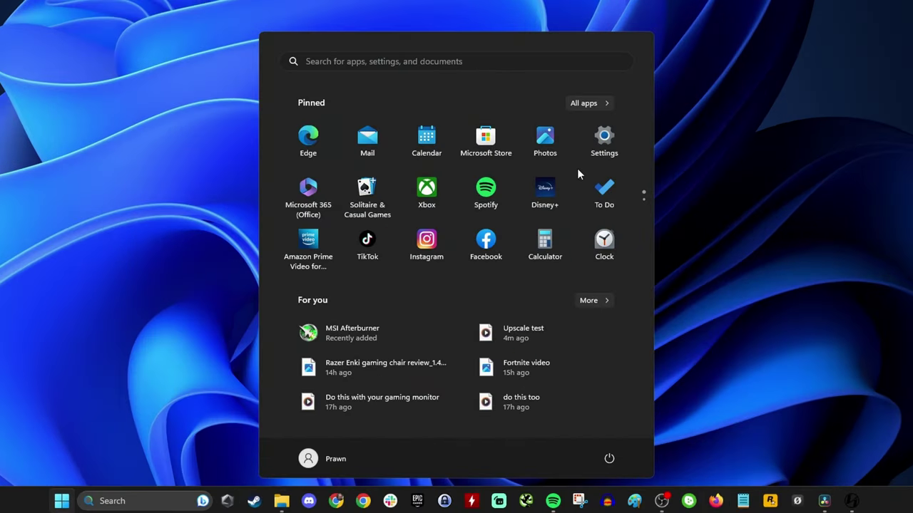
pyautogui.write('gamed')
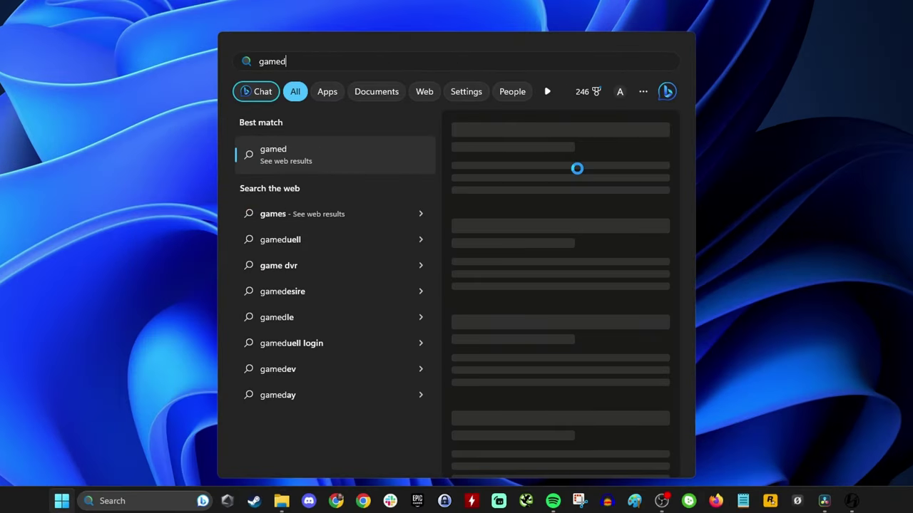
pyautogui.press('BackSpace')
pyautogui.write('mode')
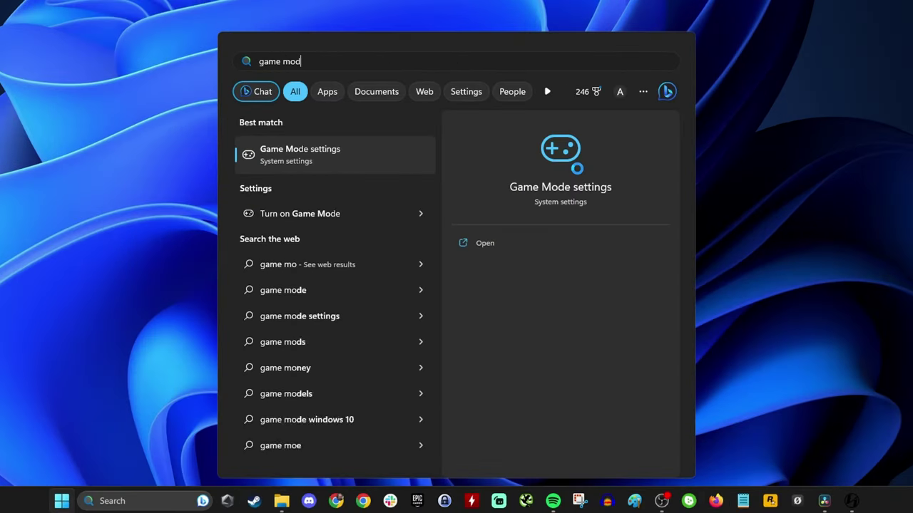
pyautogui.press('Return')
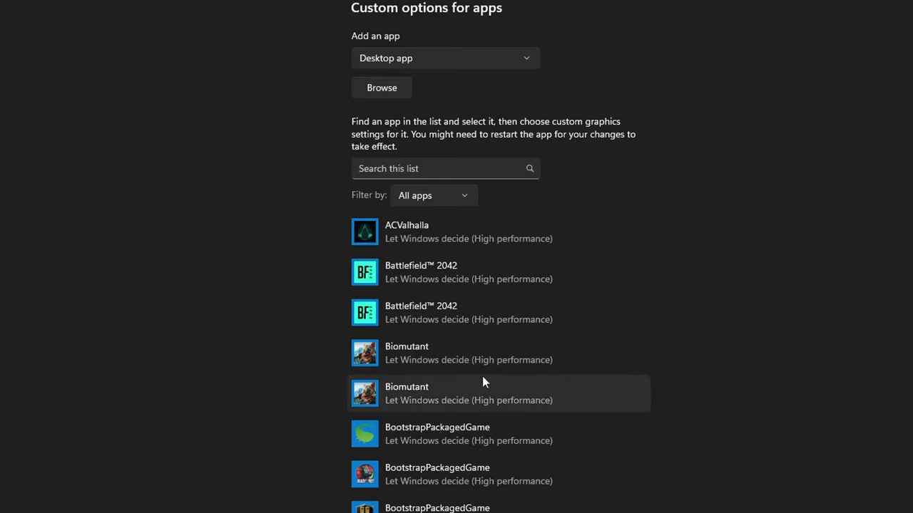
# Set the first Battlefield 2042 entry's graphics preference to High performance and save
pyautogui.click(497, 273)
pyautogui.click(538, 342)
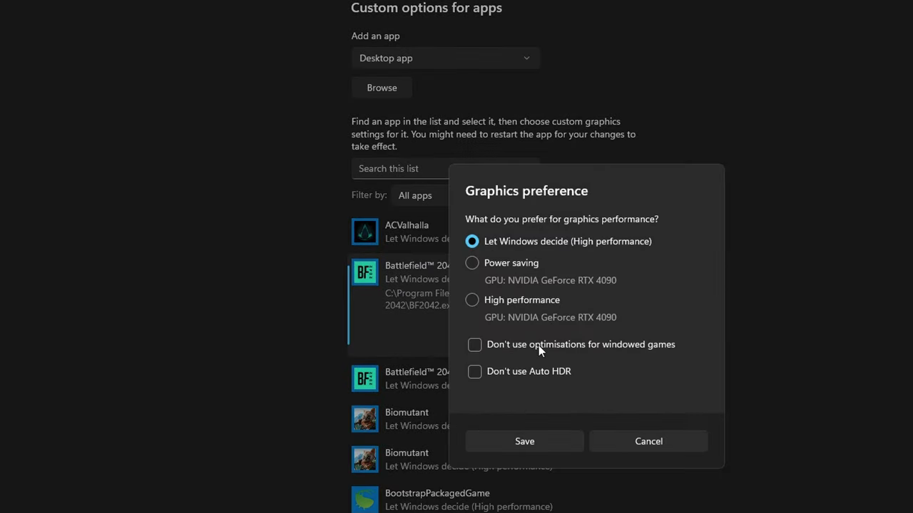
pyautogui.click(522, 306)
pyautogui.click(560, 438)
pyautogui.scroll(-6, 591, 442)
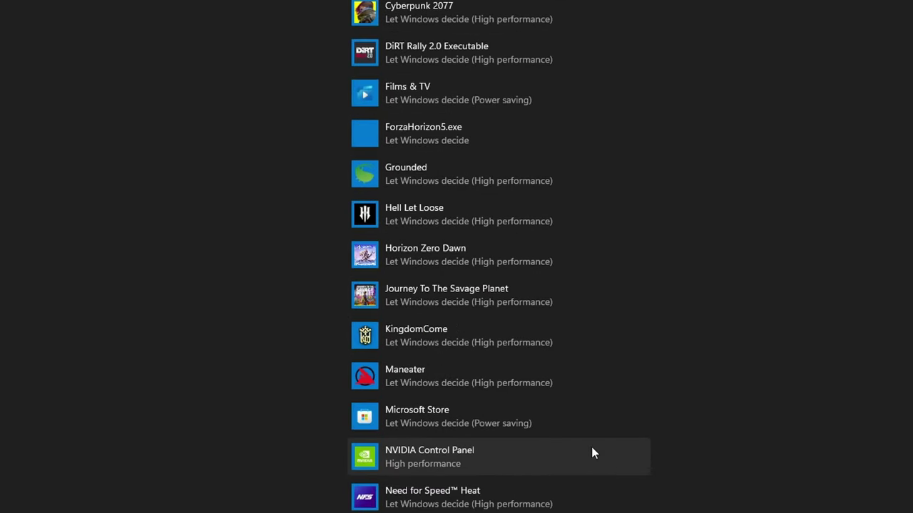
pyautogui.scroll(-8, 591, 449)
pyautogui.scroll(2, 591, 454)
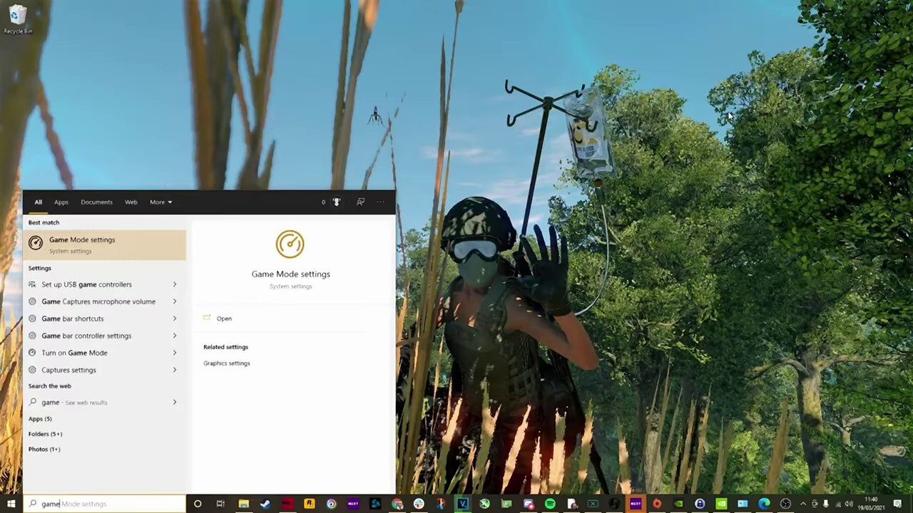
# Open Game Mode settings from the search result and switch the Game Mode toggle On
pyautogui.press('Return')
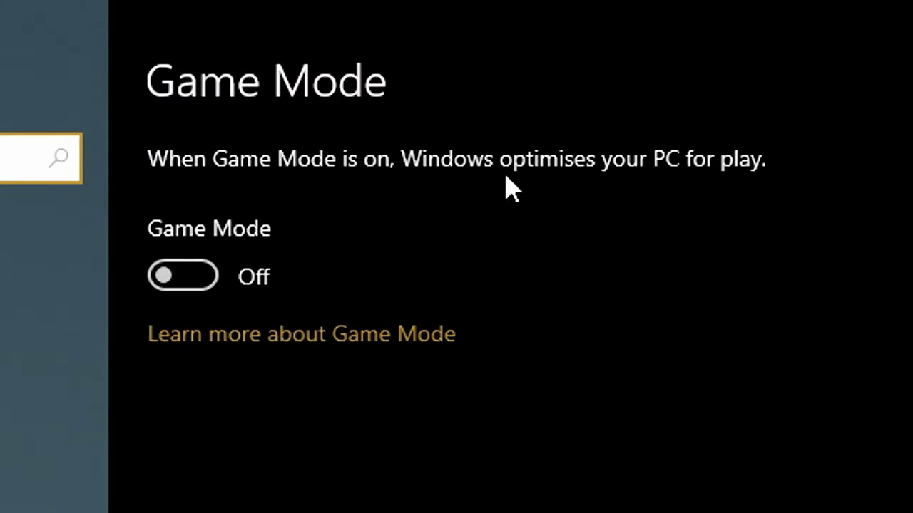
pyautogui.click(242, 278)
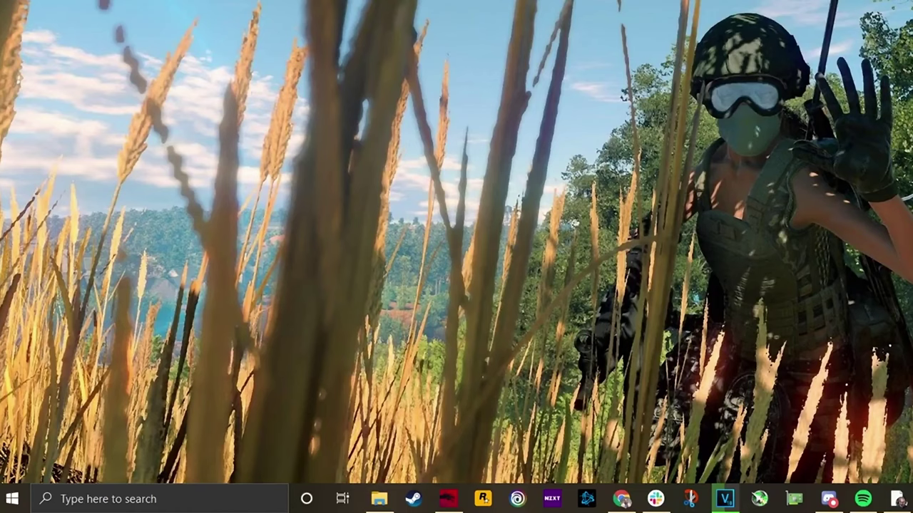
# Reach Power Options via a 'power se' search and select the Ultimate Performance plan
pyautogui.press('super')
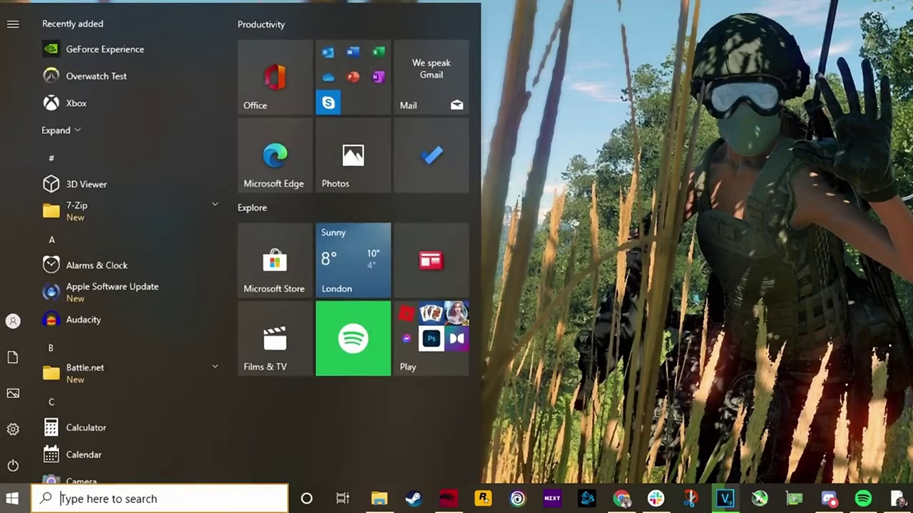
pyautogui.write('power')
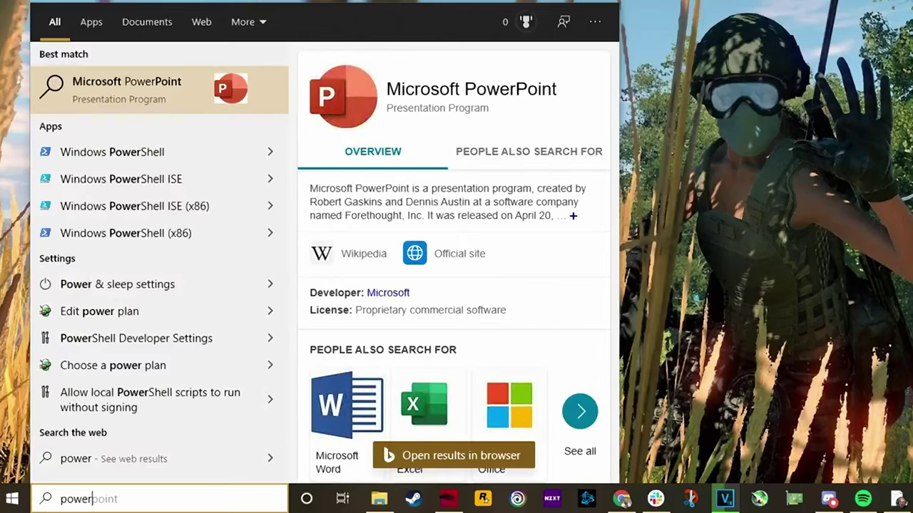
pyautogui.write(' se')
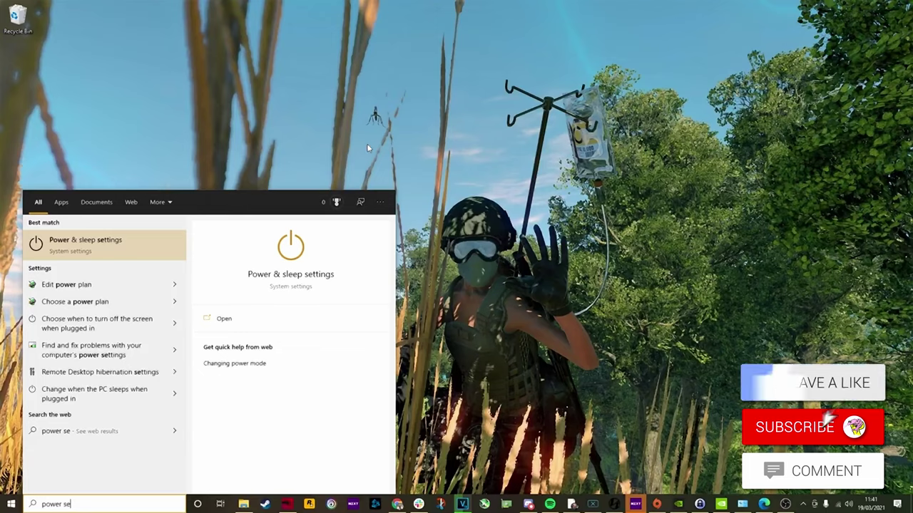
pyautogui.press('Return')
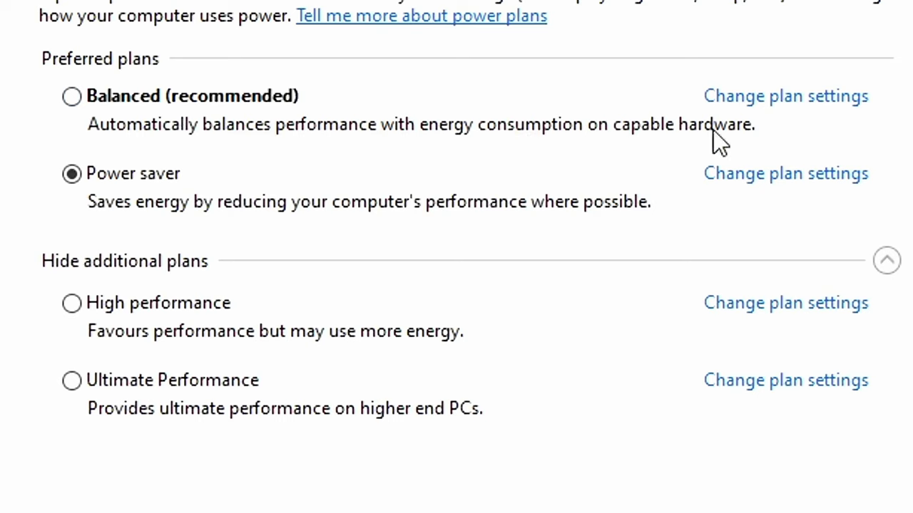
pyautogui.click(74, 385)
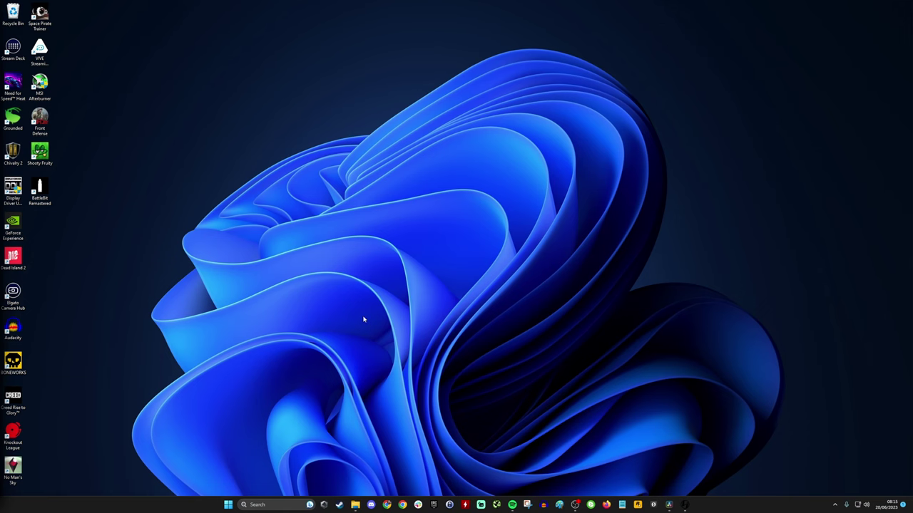
# Open Edit power plan's advanced power settings for the High performance plan
pyautogui.press('super')
pyautogui.write('edit')
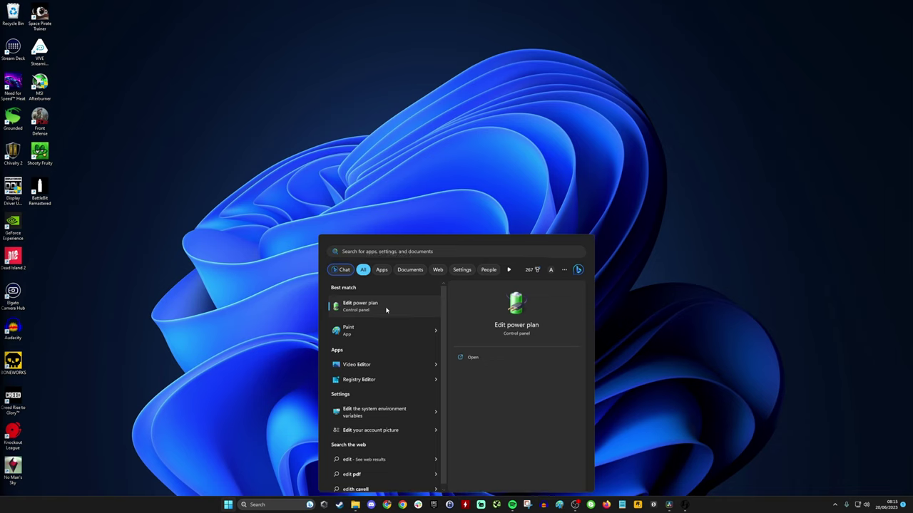
pyautogui.click(278, 203)
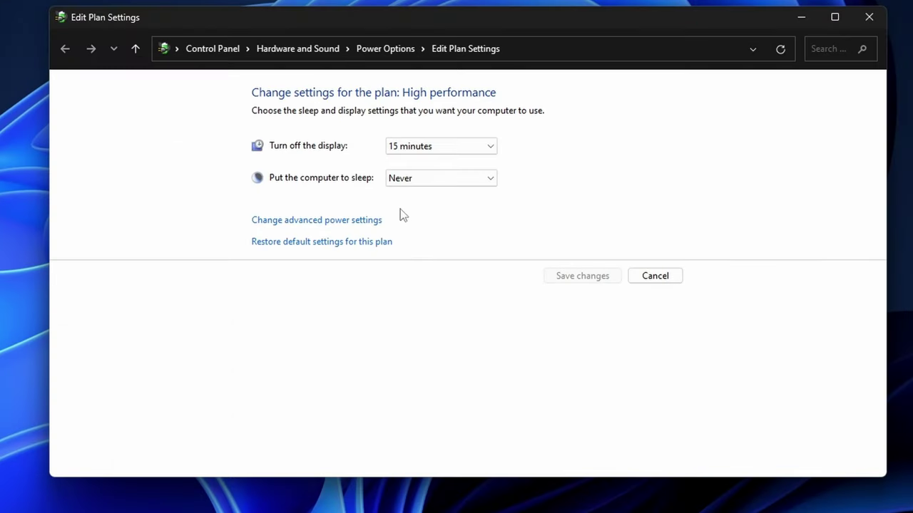
pyautogui.click(364, 228)
pyautogui.click(715, 195)
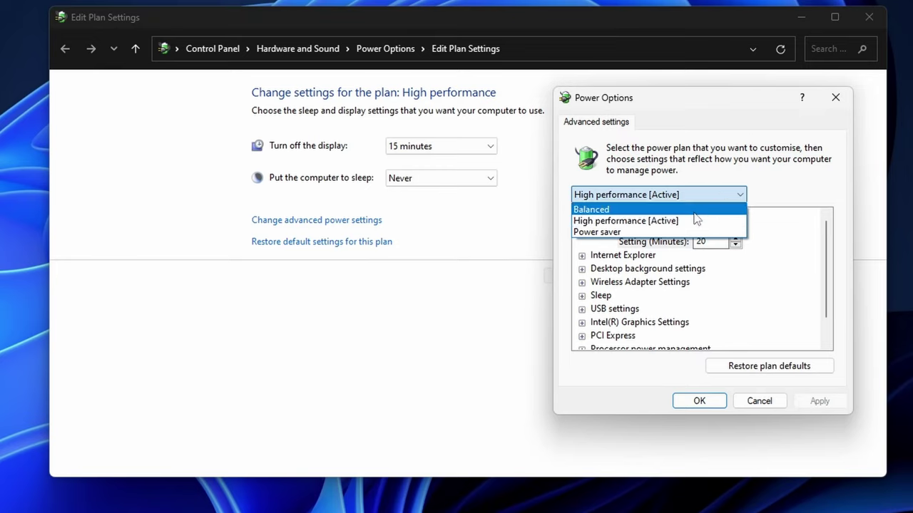
pyautogui.click(797, 181)
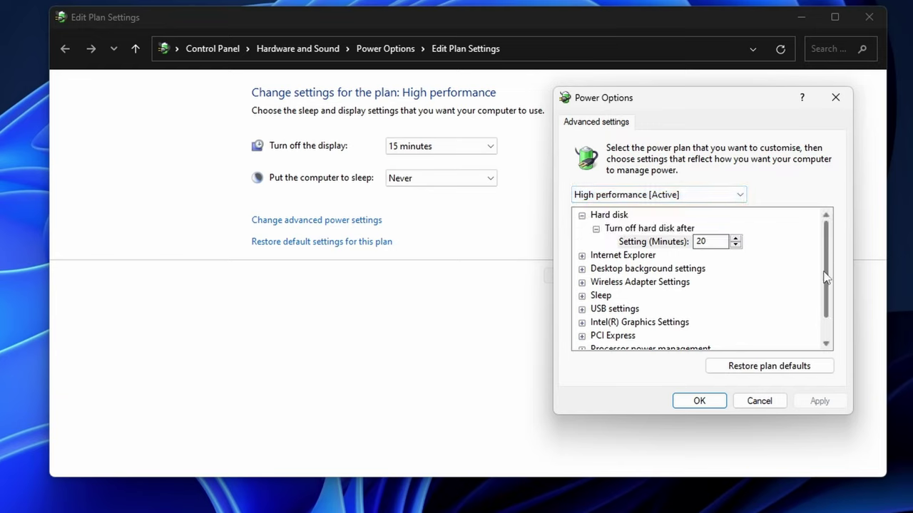
# Check PCI Express link power is Off and Intel graphics is at Maximum Performance
pyautogui.scroll(-1, 825, 278)
pyautogui.click(581, 308)
pyautogui.click(581, 269)
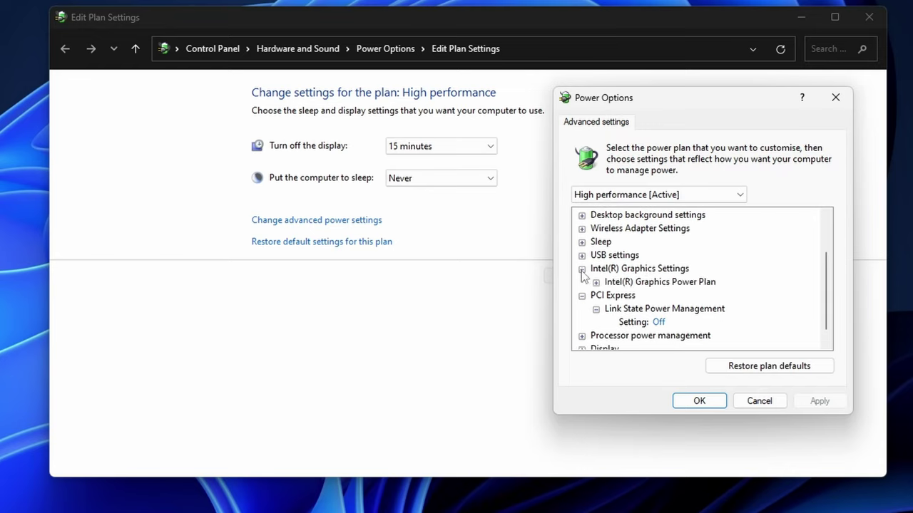
pyautogui.click(596, 282)
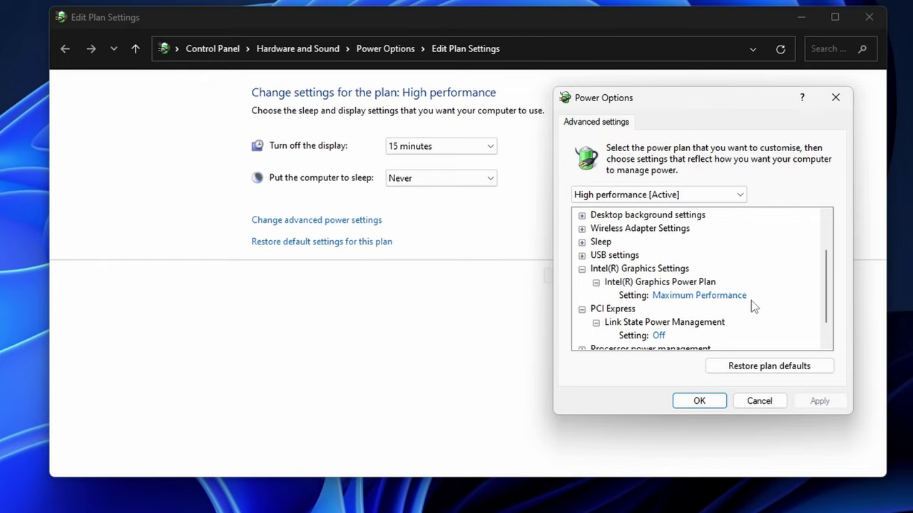
pyautogui.scroll(-1, 751, 300)
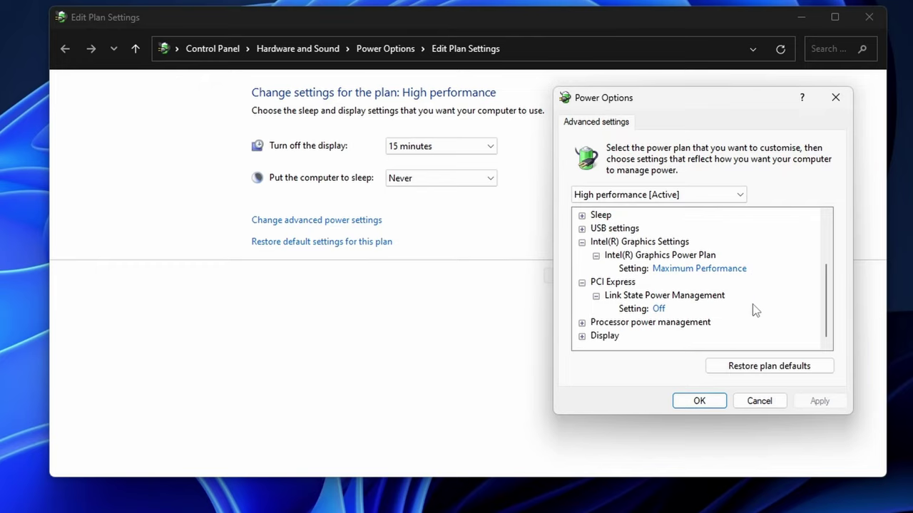
pyautogui.scroll(1, 754, 310)
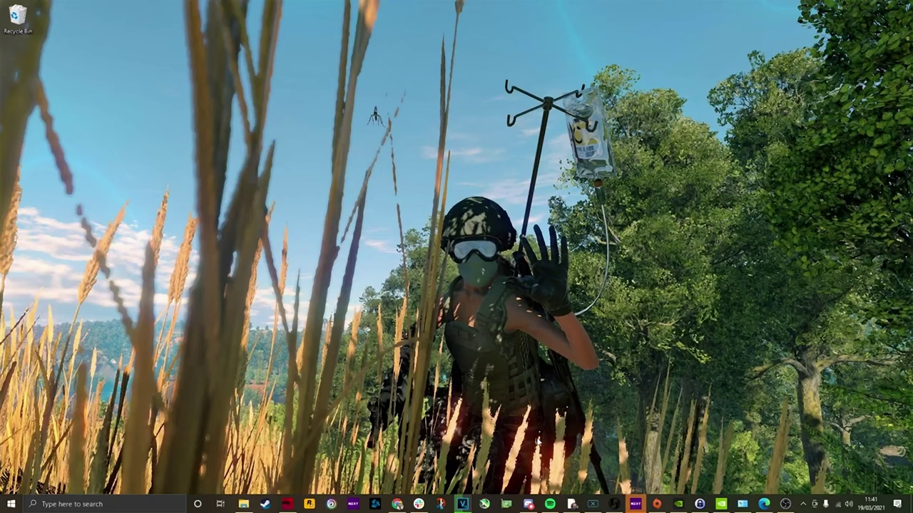
# Launch NVIDIA Control Panel from the desktop menu and go to Manage 3D settings
pyautogui.rightClick(500, 255)
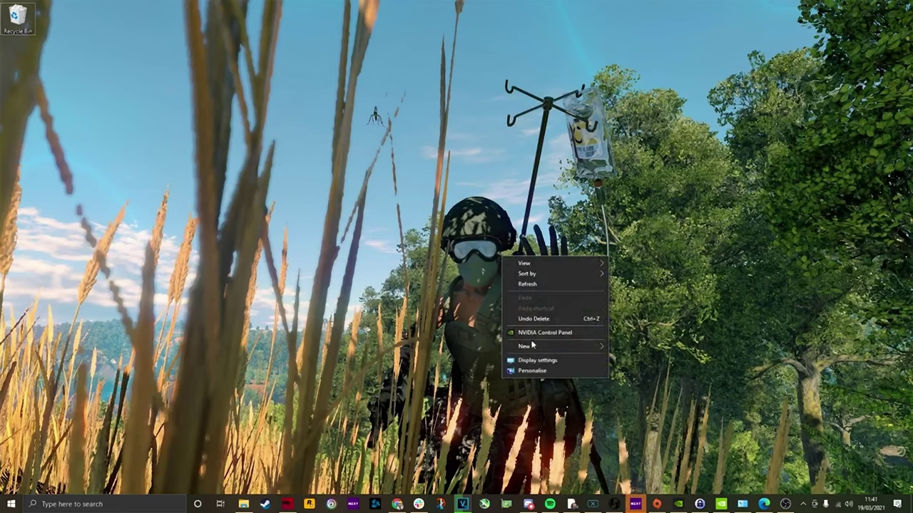
pyautogui.click(534, 333)
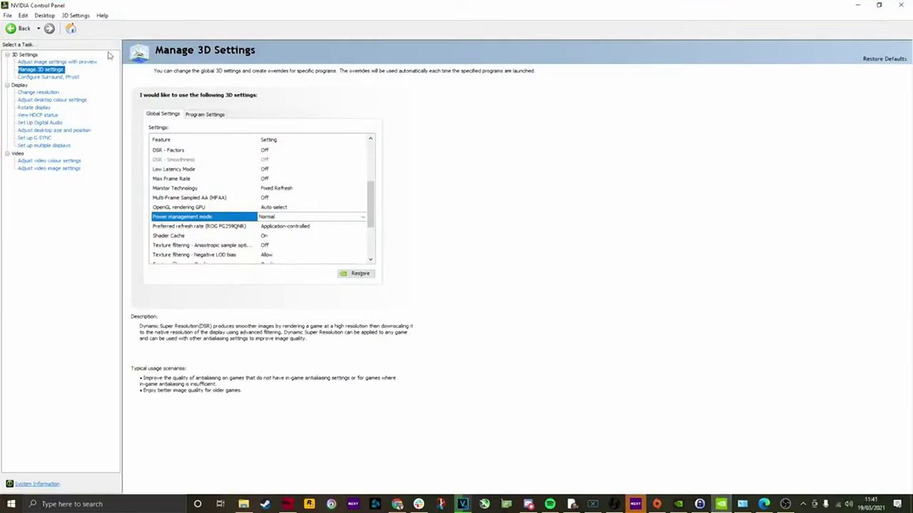
pyautogui.click(23, 55)
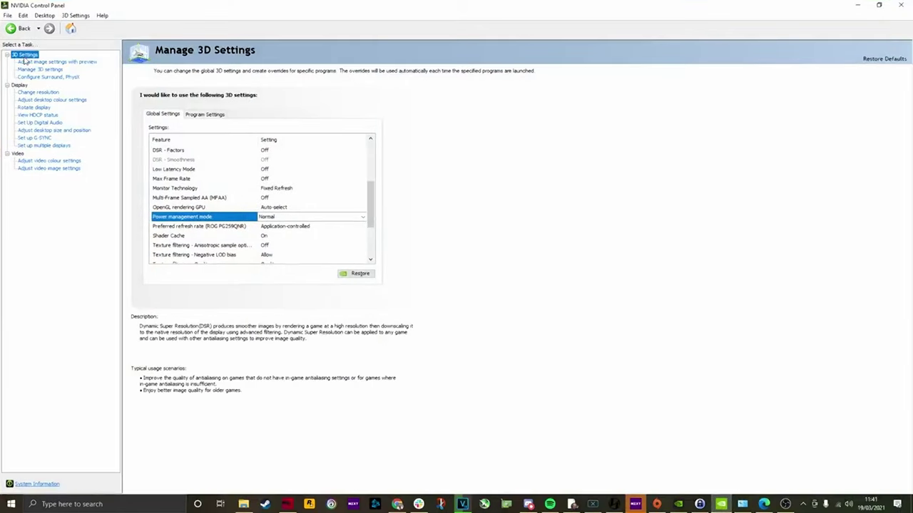
pyautogui.click(25, 62)
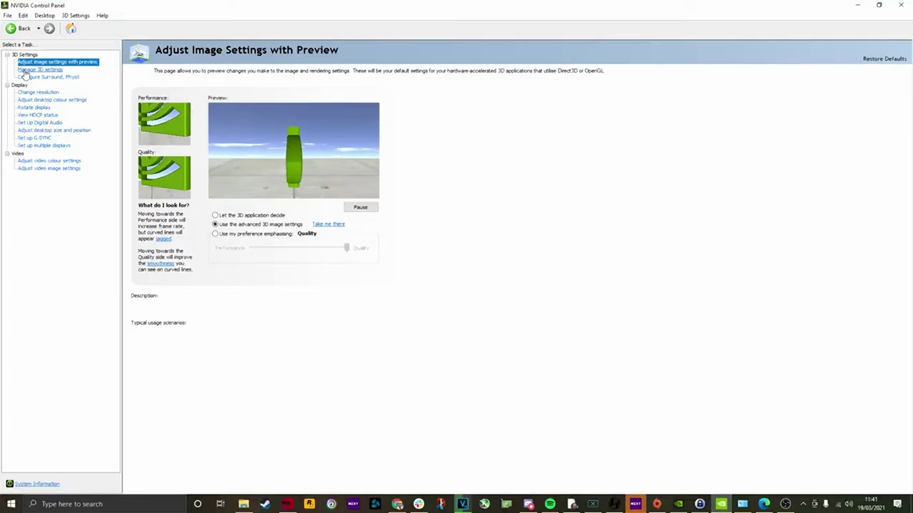
pyautogui.click(25, 70)
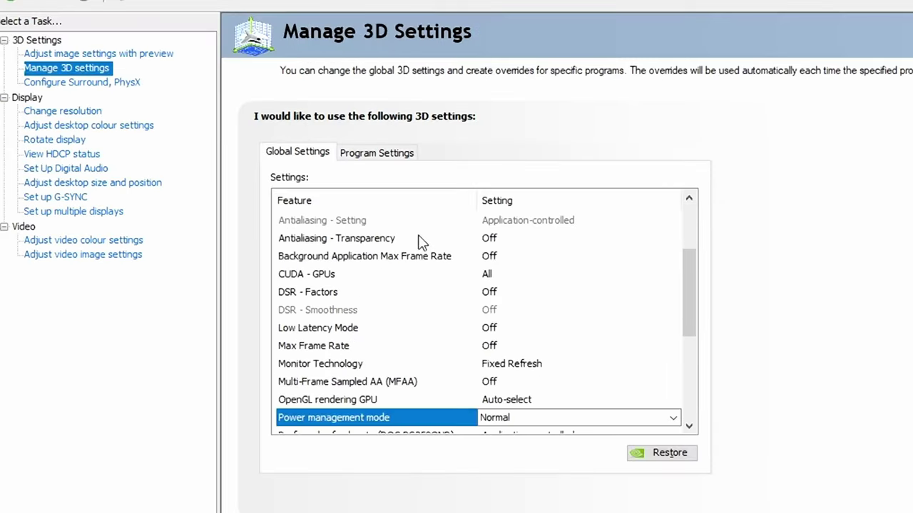
# Change the global Low Latency Mode from Off to Ultra
pyautogui.moveTo(685, 304); pyautogui.dragTo(685, 241)
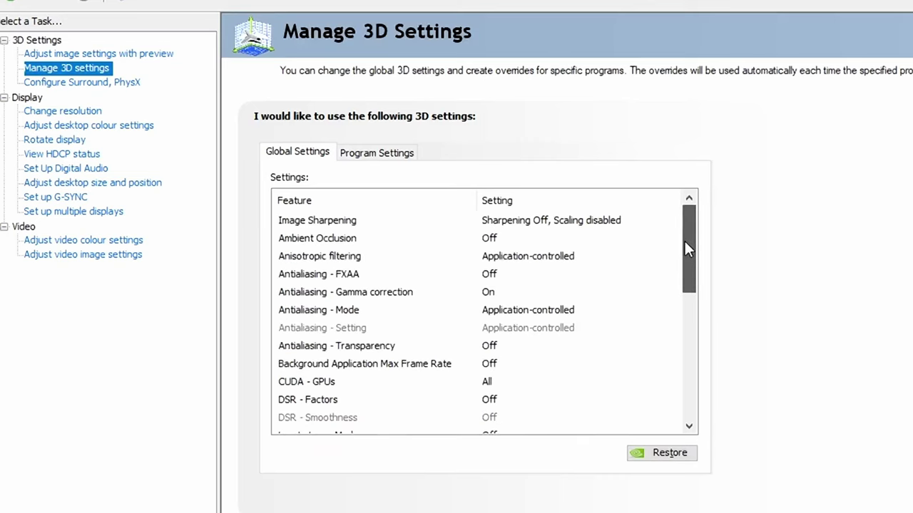
pyautogui.scroll(-1, 416, 349)
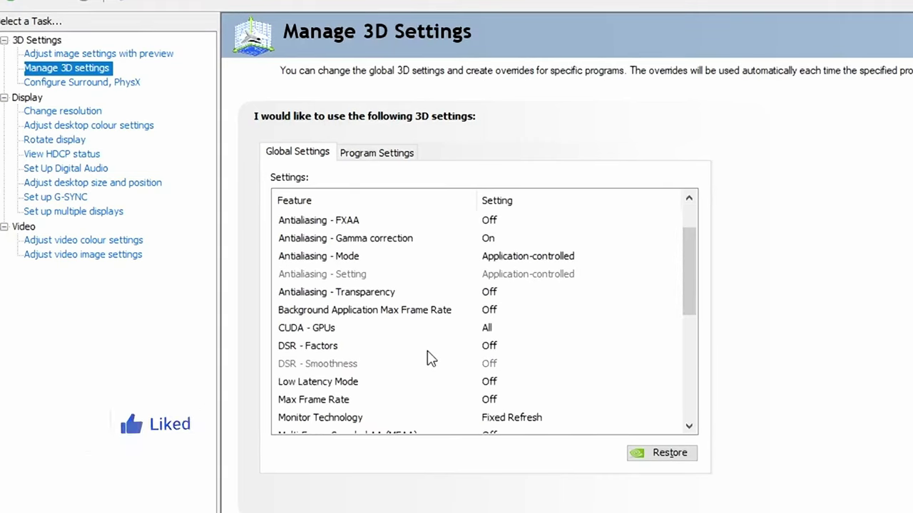
pyautogui.scroll(-1, 427, 359)
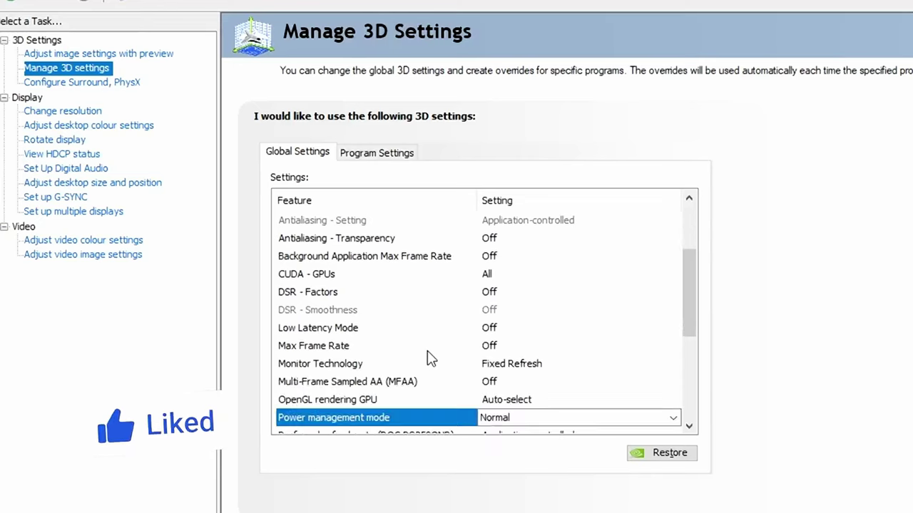
pyautogui.click(494, 333)
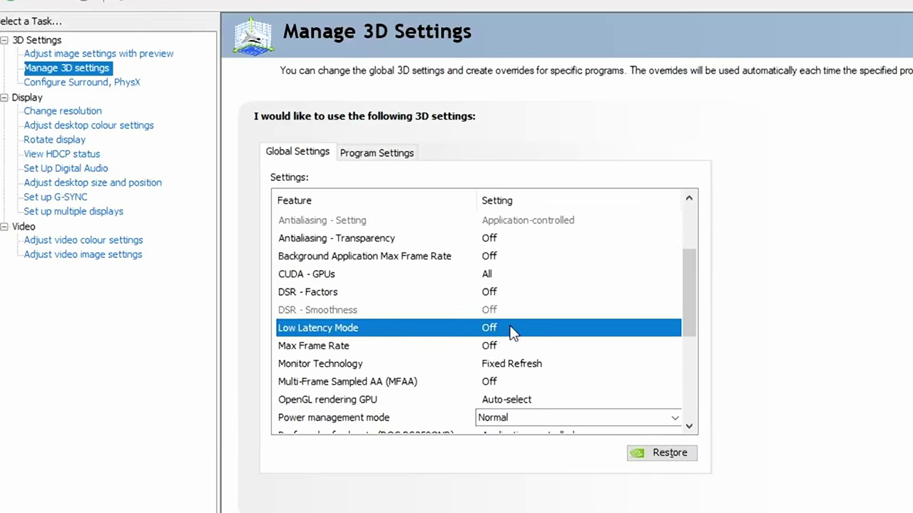
pyautogui.click(511, 331)
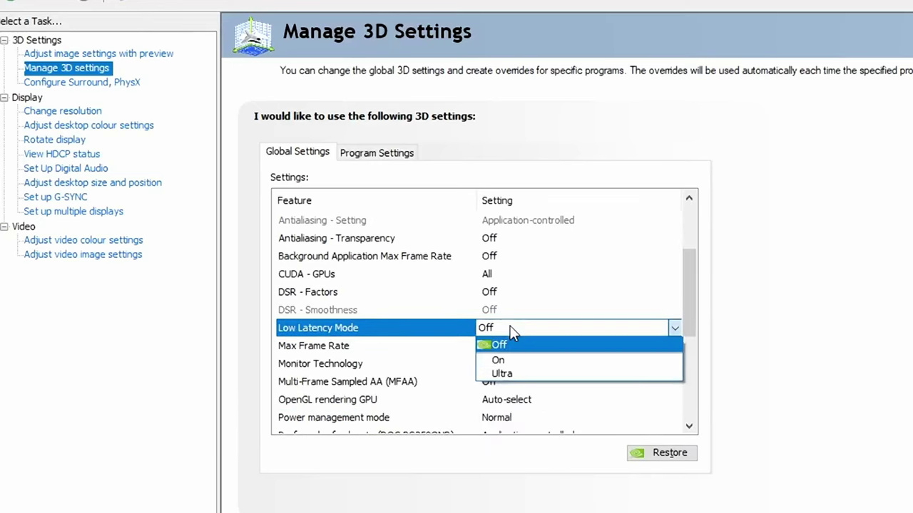
pyautogui.click(538, 382)
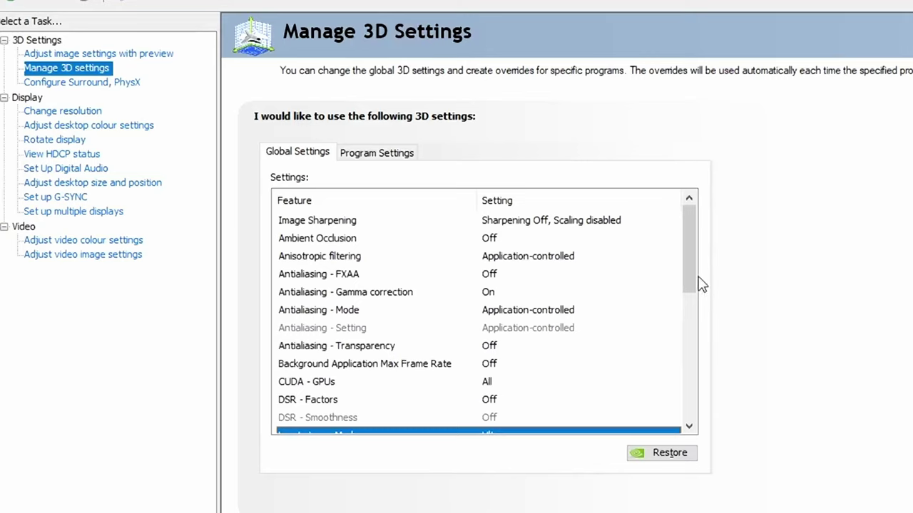
# Set the global Power management mode to Prefer maximum performance and apply the change
pyautogui.moveTo(699, 281); pyautogui.dragTo(693, 350)
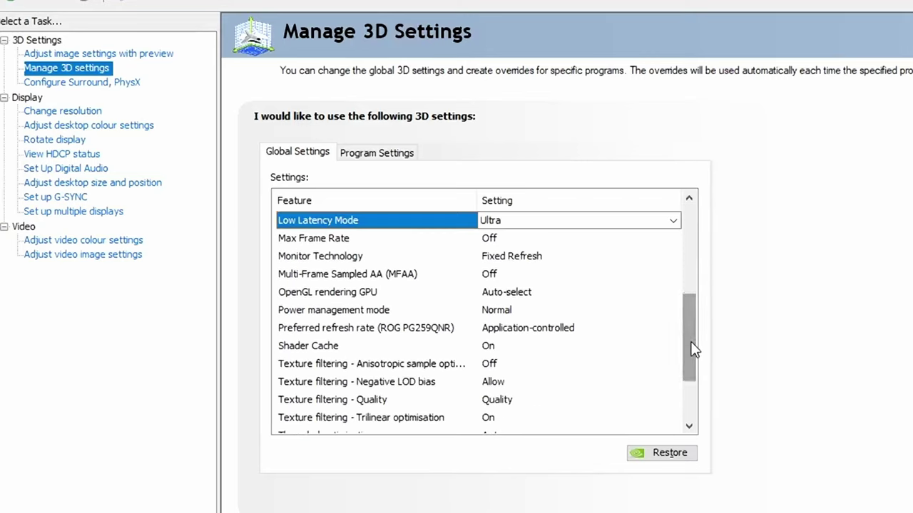
pyautogui.click(501, 312)
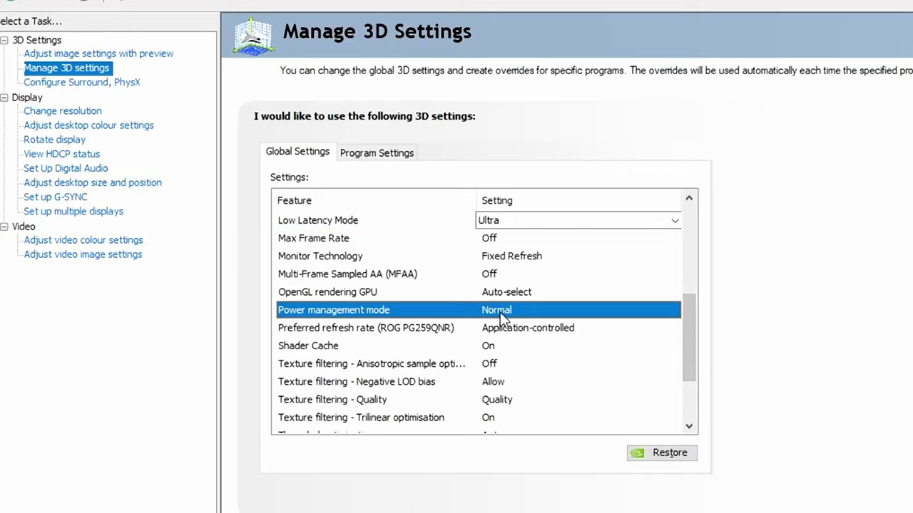
pyautogui.click(501, 312)
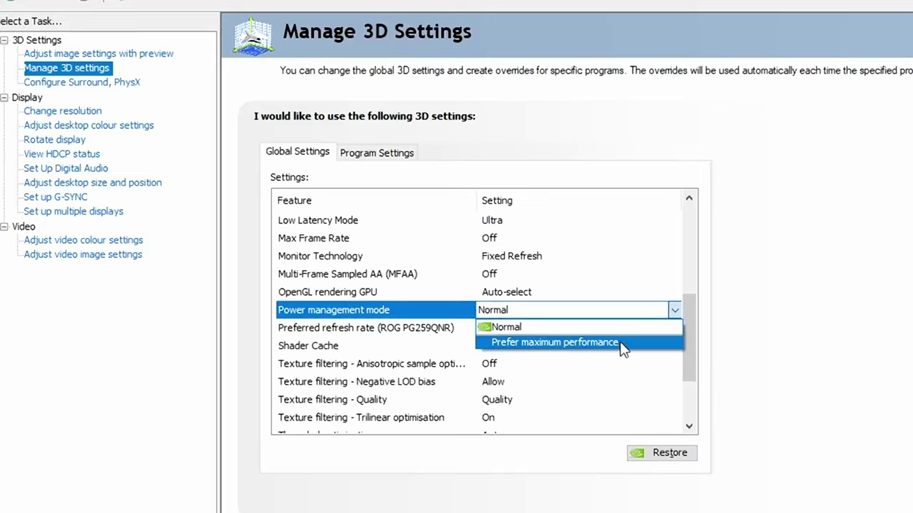
pyautogui.click(620, 343)
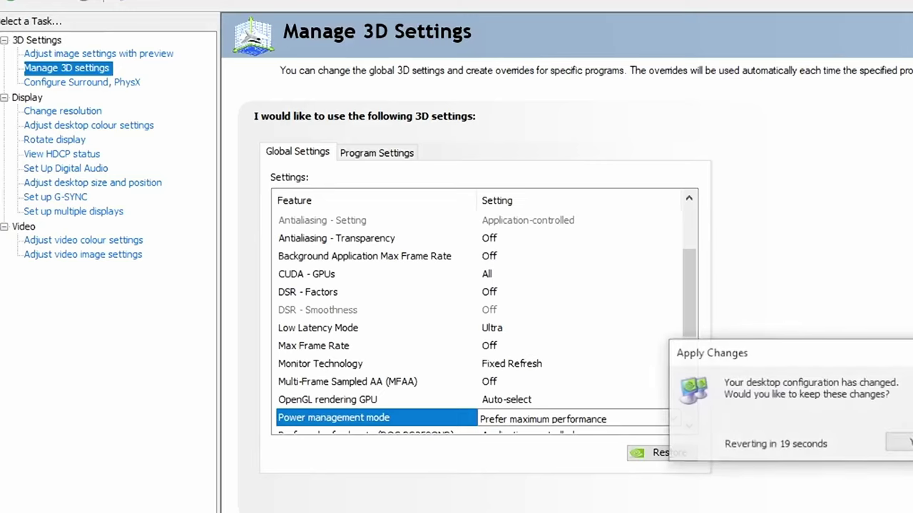
pyautogui.click(893, 442)
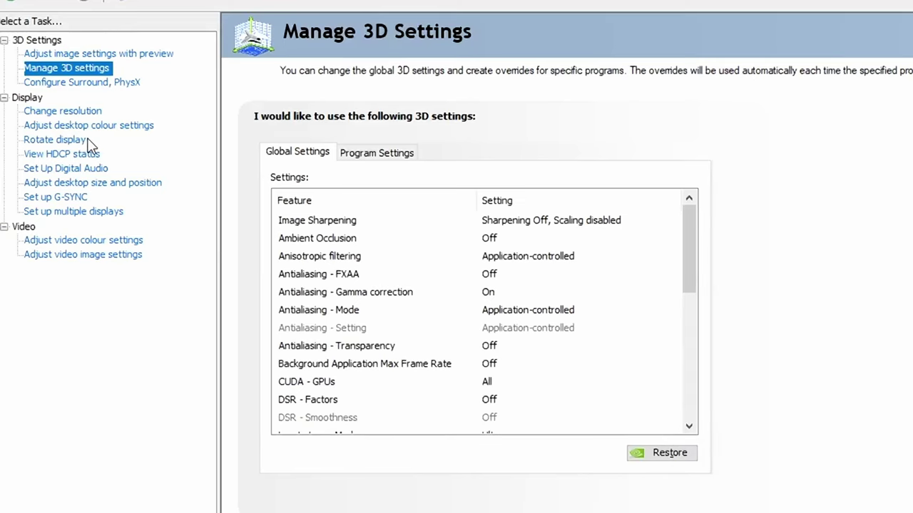
pyautogui.click(54, 198)
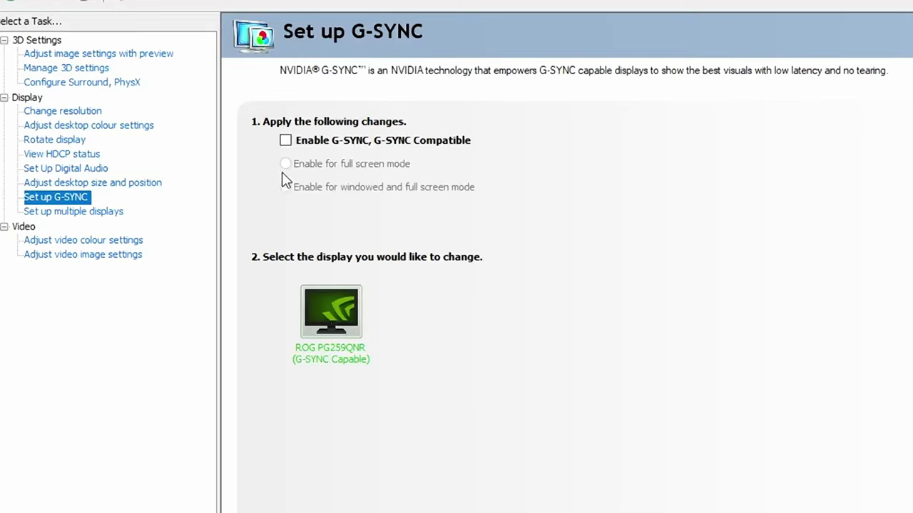
# Enable G-SYNC, G-SYNC Compatible and raise the refresh rate from 144Hz to 360Hz
pyautogui.click(286, 140)
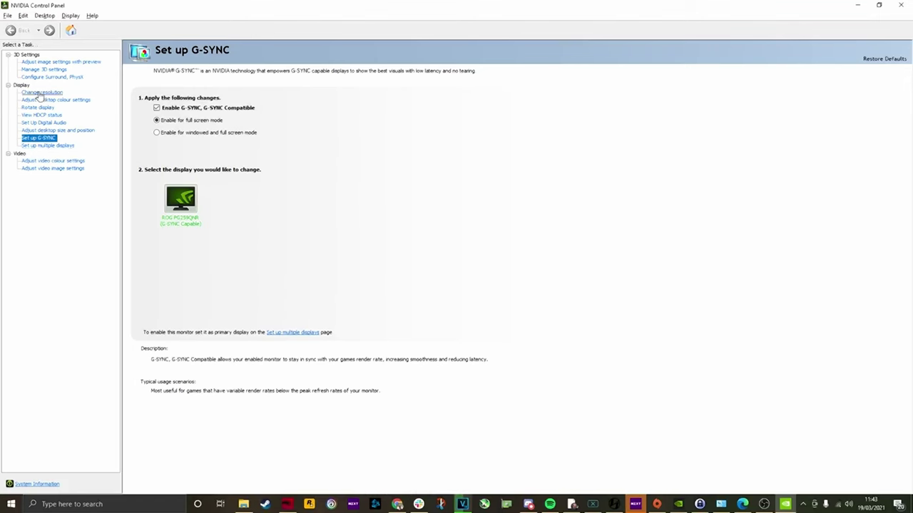
pyautogui.click(41, 93)
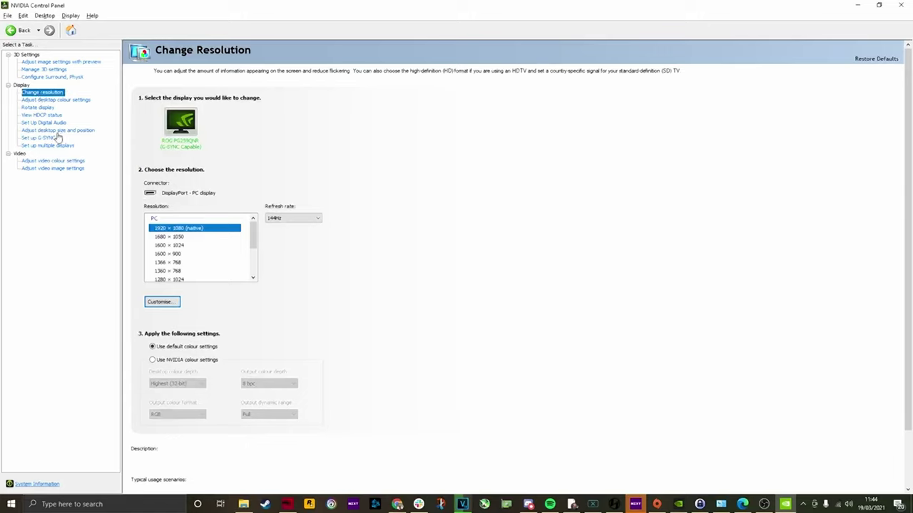
pyautogui.click(296, 219)
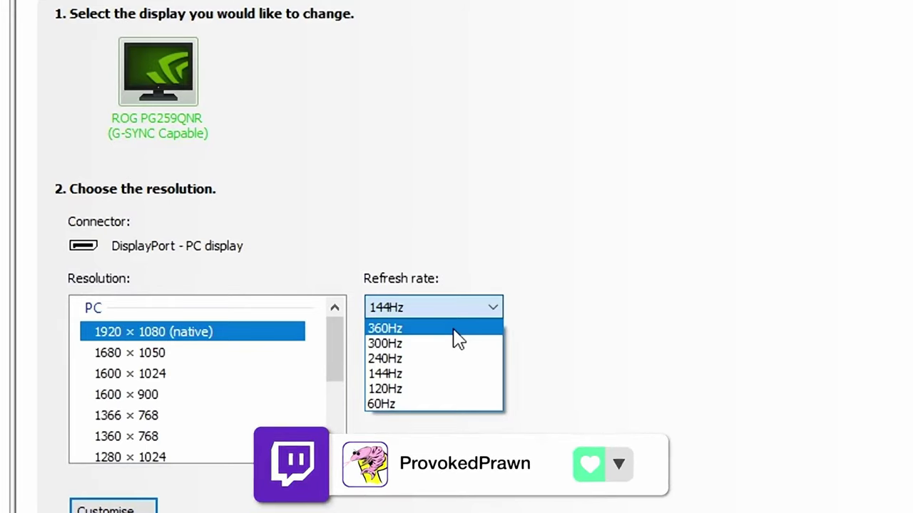
pyautogui.click(457, 329)
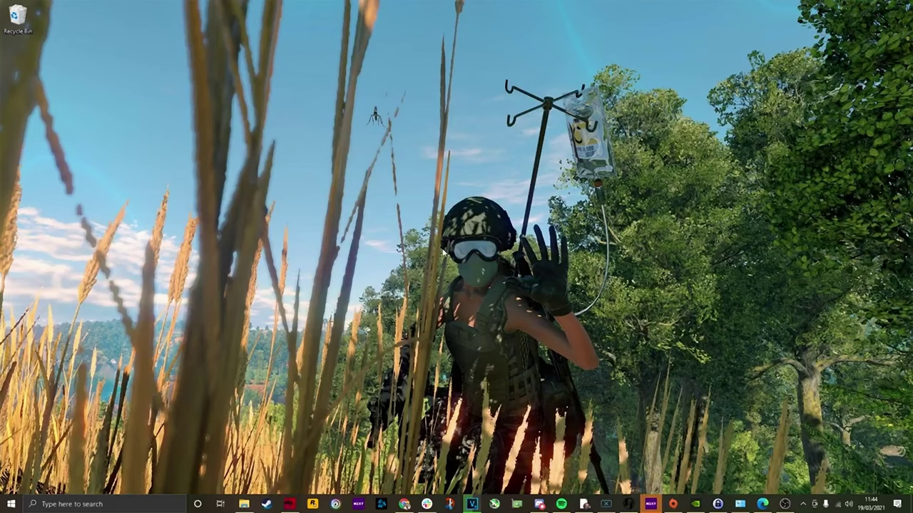
# Keep the refresh rate at 360.113 Hz in Windows advanced display settings
pyautogui.rightClick(442, 247)
pyautogui.click(477, 352)
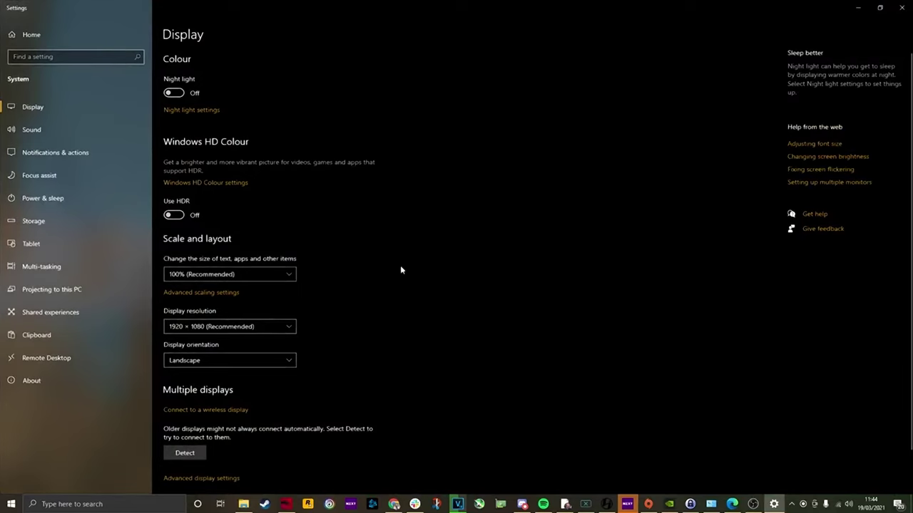
pyautogui.scroll(-2, 279, 217)
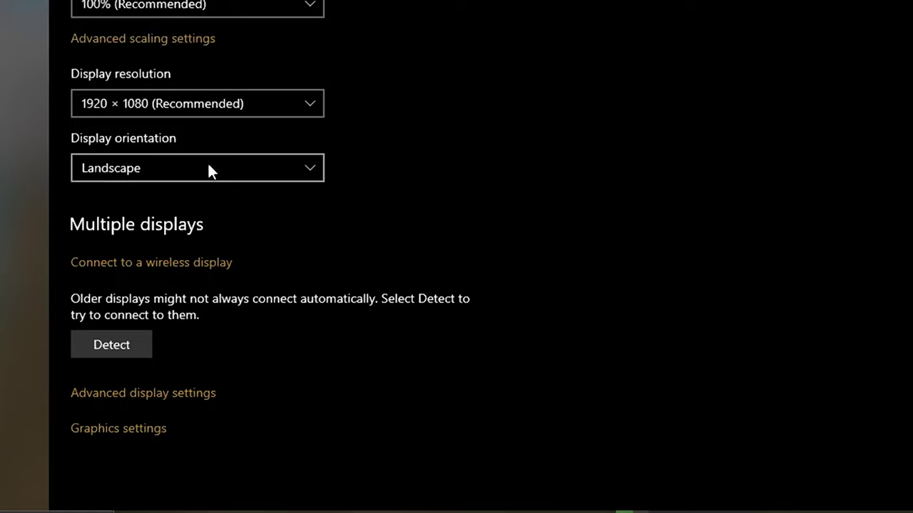
pyautogui.click(183, 393)
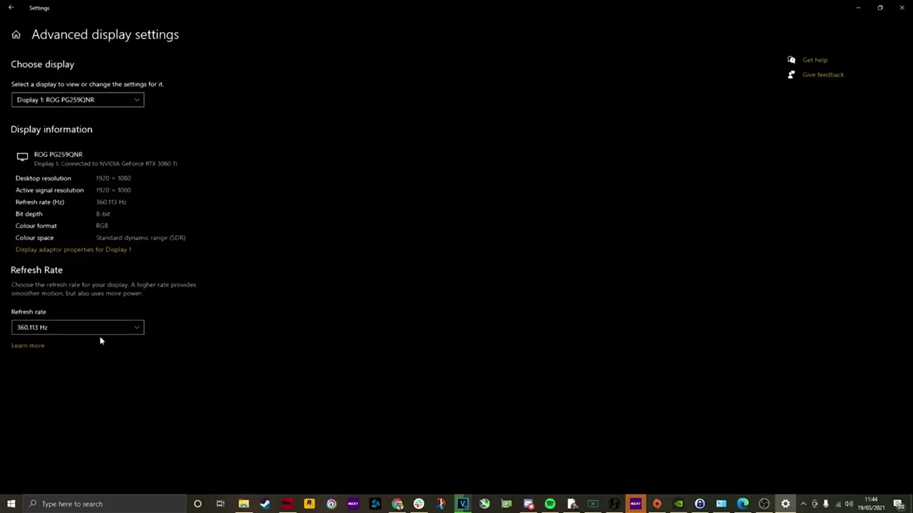
pyautogui.click(93, 331)
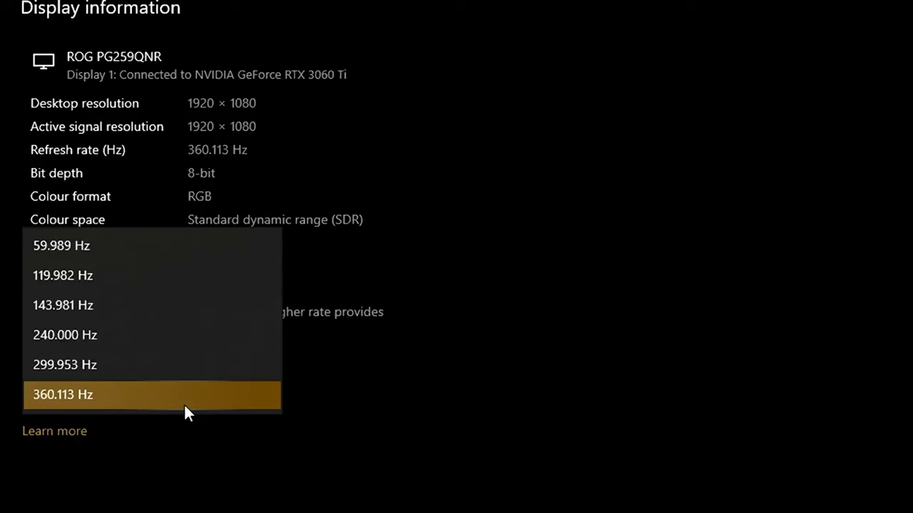
pyautogui.click(185, 406)
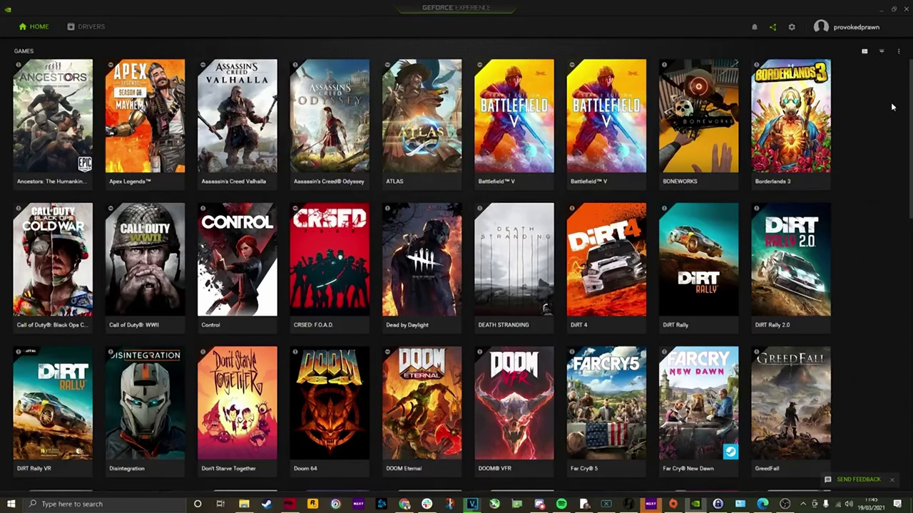
# Tick Enable experimental features and Automatically optimise newly added games in GeForce Experience settings
pyautogui.click(791, 27)
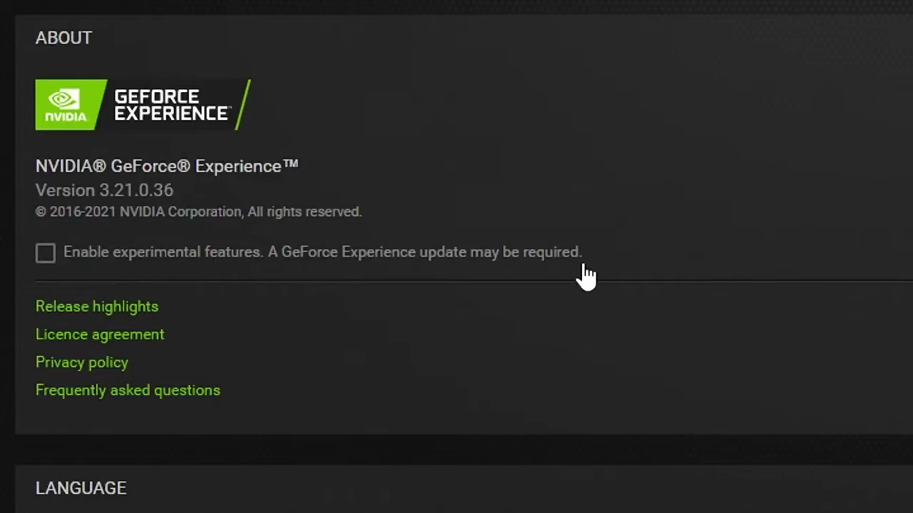
pyautogui.click(326, 271)
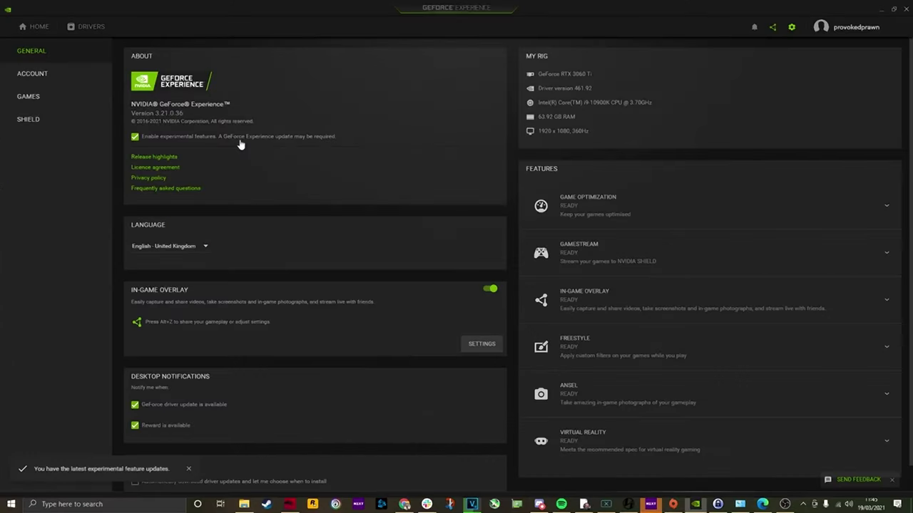
pyautogui.scroll(-1, 240, 145)
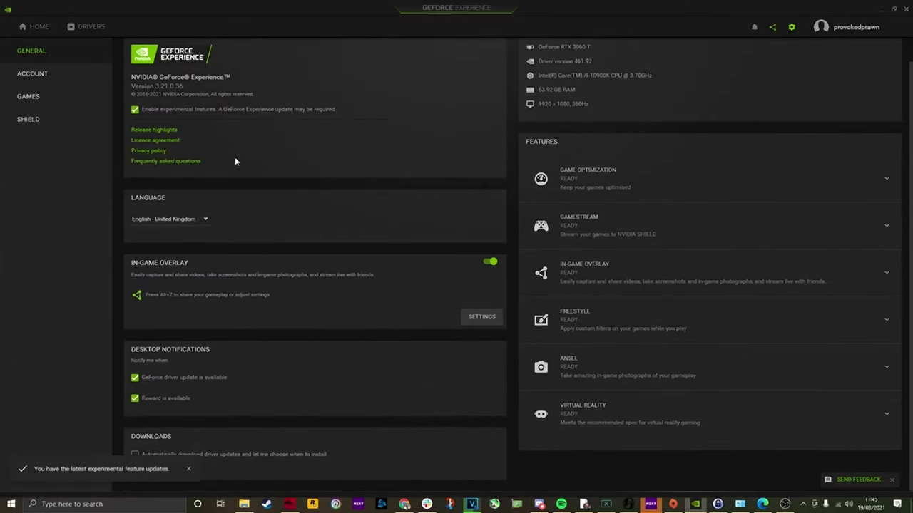
pyautogui.click(68, 101)
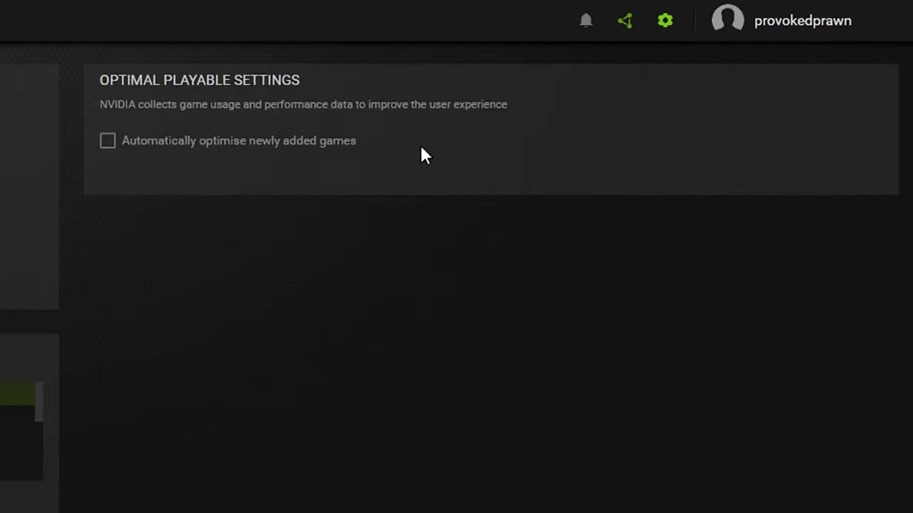
pyautogui.click(157, 144)
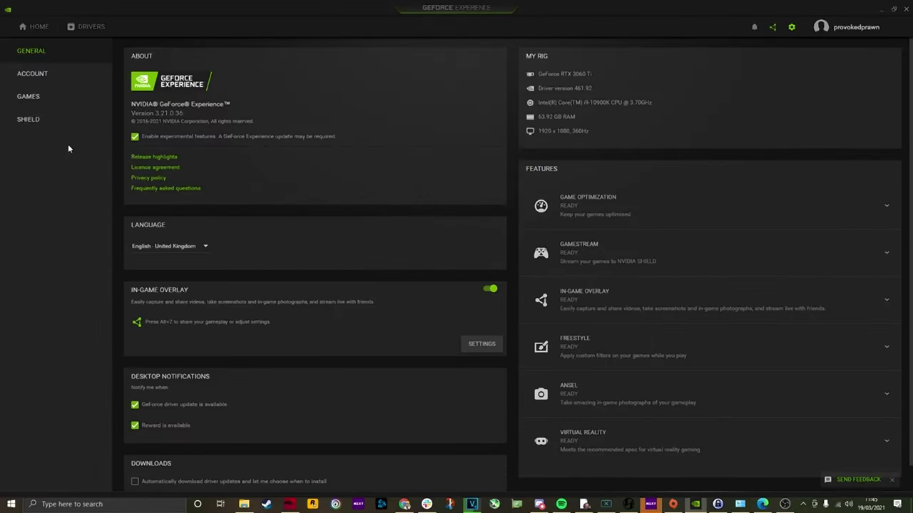
# Turn on automatic GPU tuning in the overlay's Performance panel and accept the overclocking disclaimer
pyautogui.hotkey('alt', 'z')
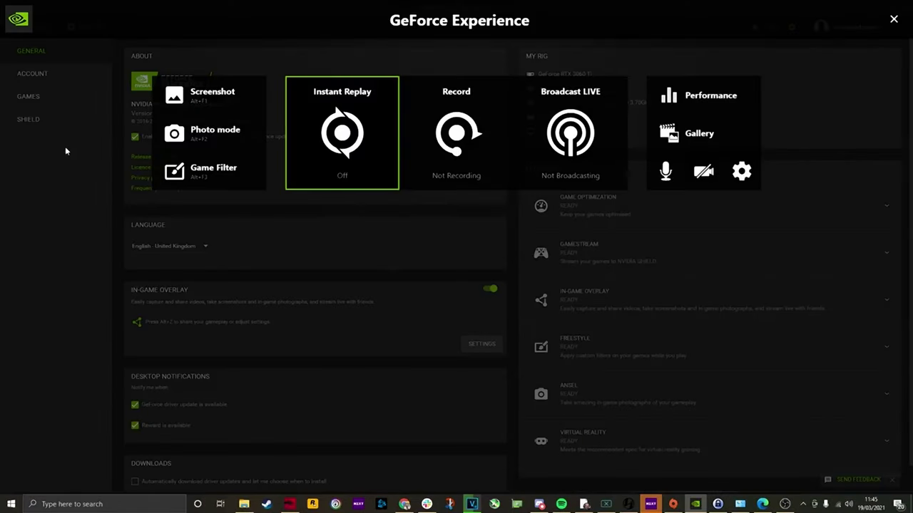
pyautogui.click(693, 100)
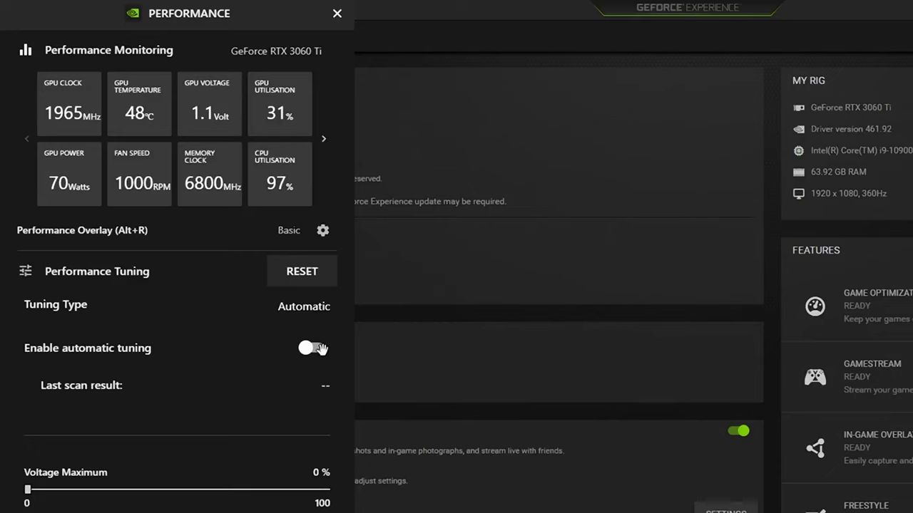
pyautogui.click(320, 349)
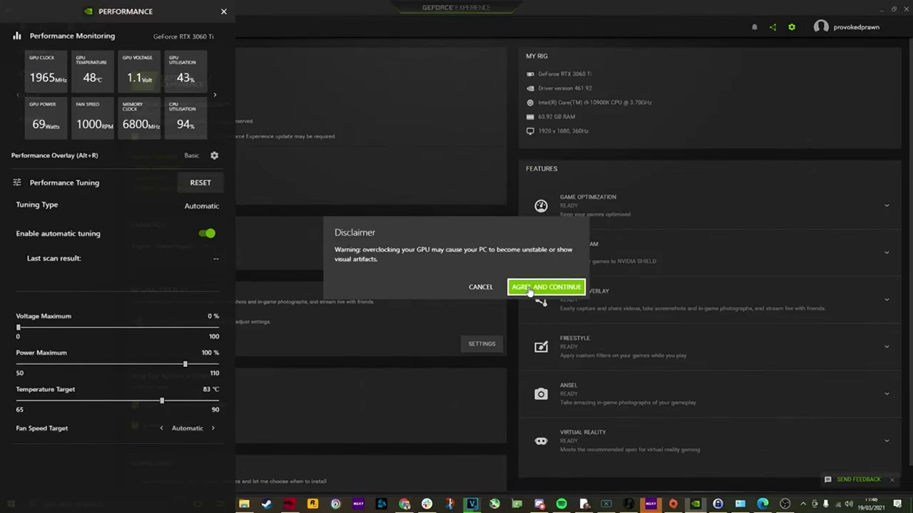
pyautogui.click(529, 290)
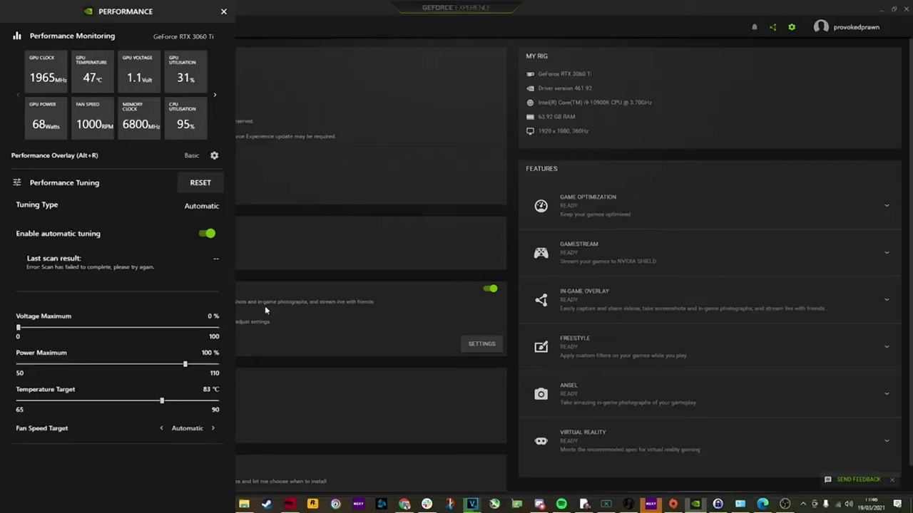
# Set the performance HUD layout to Advanced, then close the overlay and minimise GeForce Experience
pyautogui.click(193, 155)
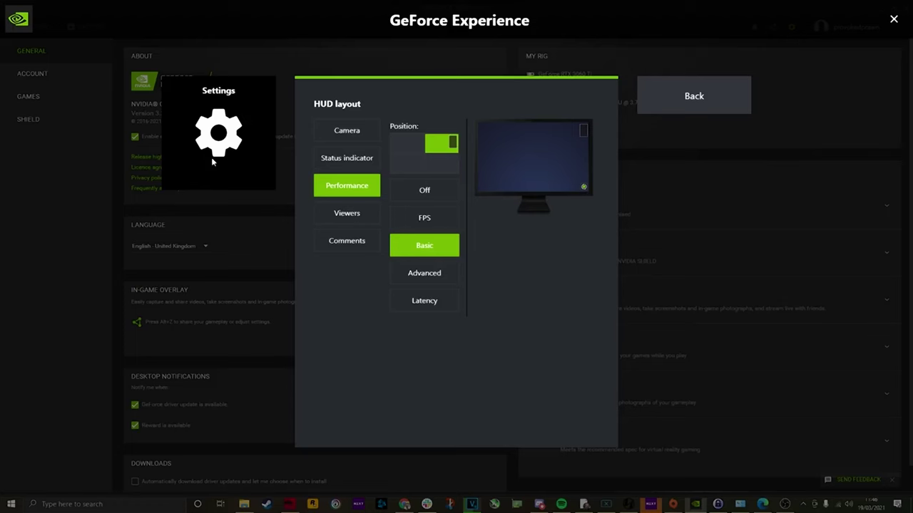
pyautogui.click(433, 278)
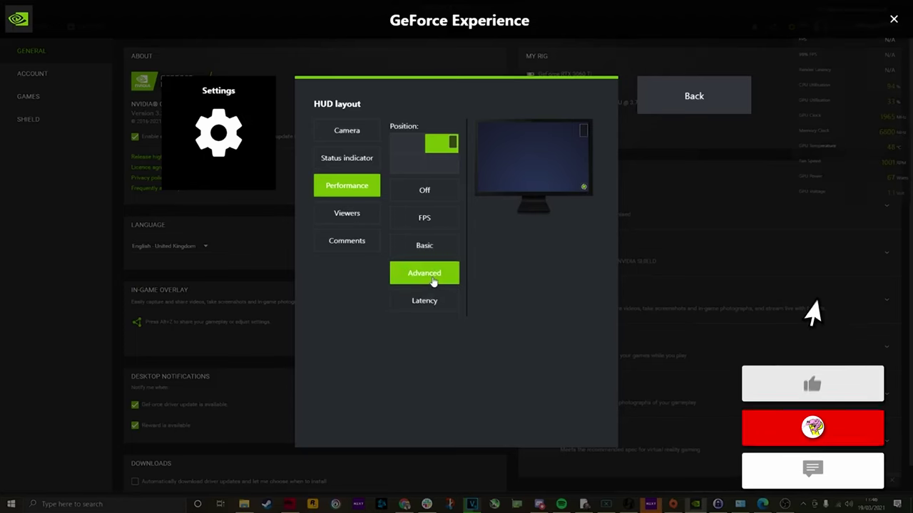
pyautogui.click(705, 106)
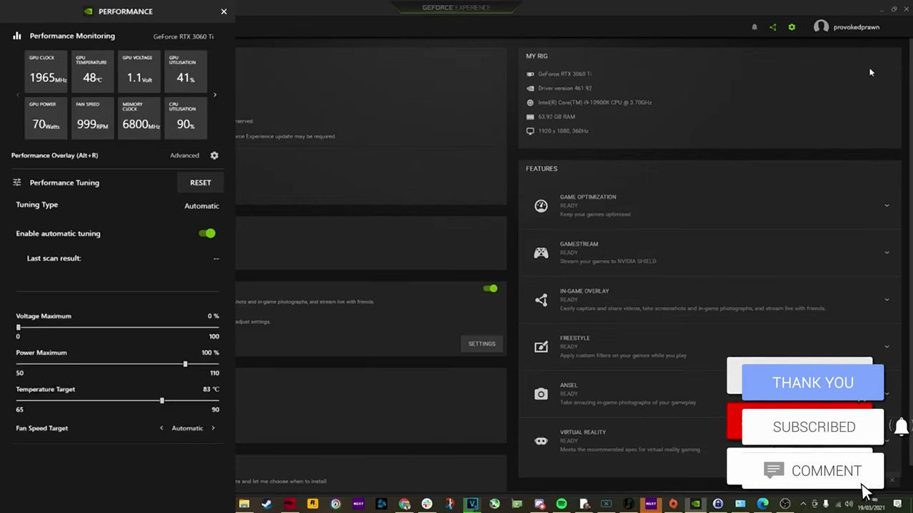
pyautogui.click(352, 79)
pyautogui.hotkey('alt', 'z')
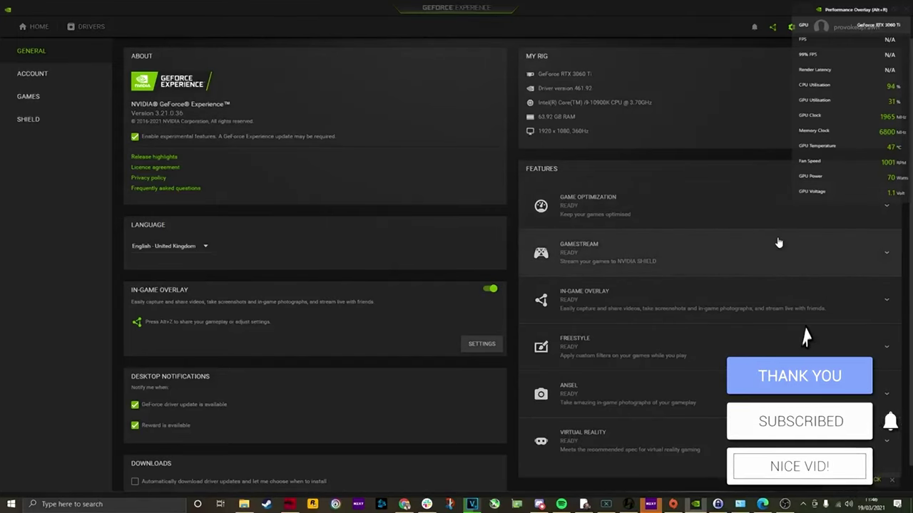
pyautogui.click(882, 10)
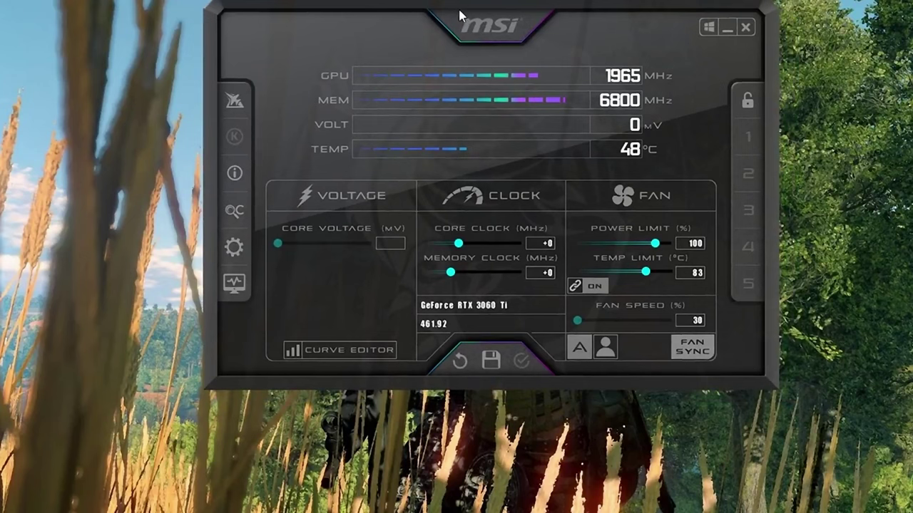
# Tick Unlock voltage control and Unlock voltage monitoring in Afterburner properties, apply, and restart
pyautogui.click(235, 248)
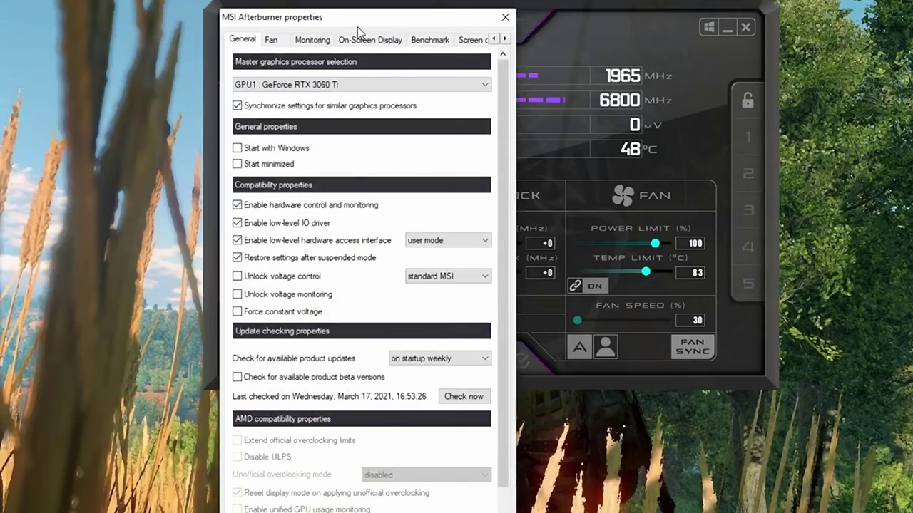
pyautogui.moveTo(417, 23); pyautogui.dragTo(588, 0)
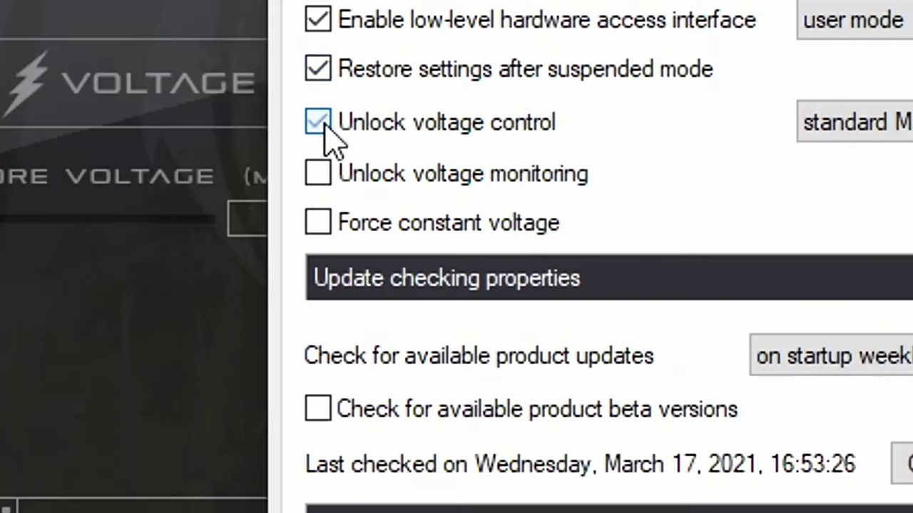
pyautogui.click(408, 210)
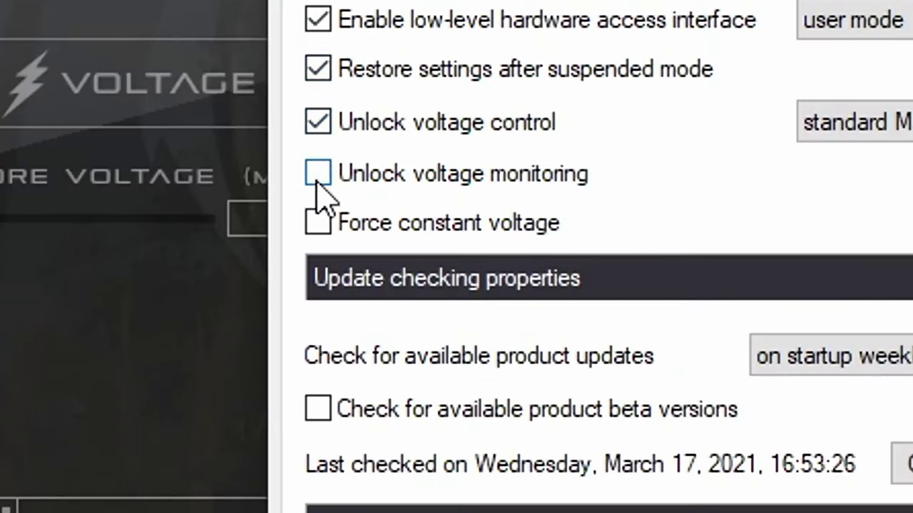
pyautogui.click(317, 181)
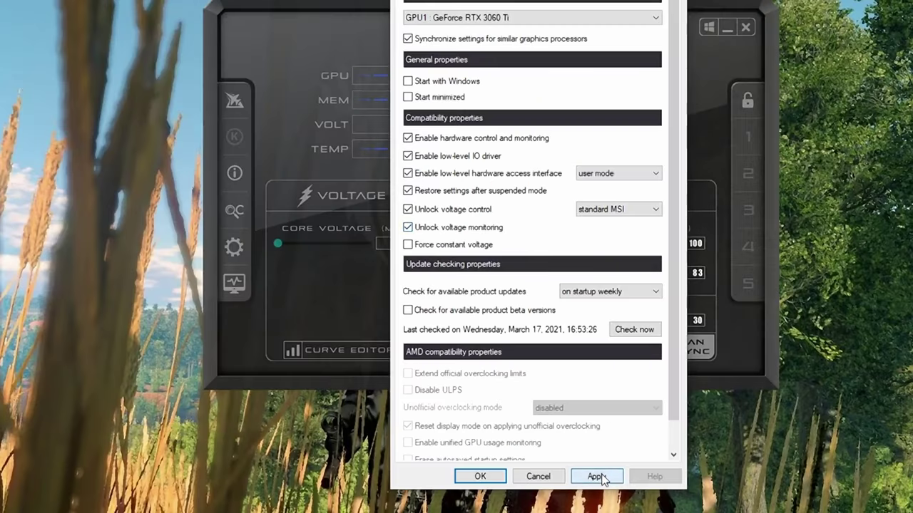
pyautogui.click(492, 478)
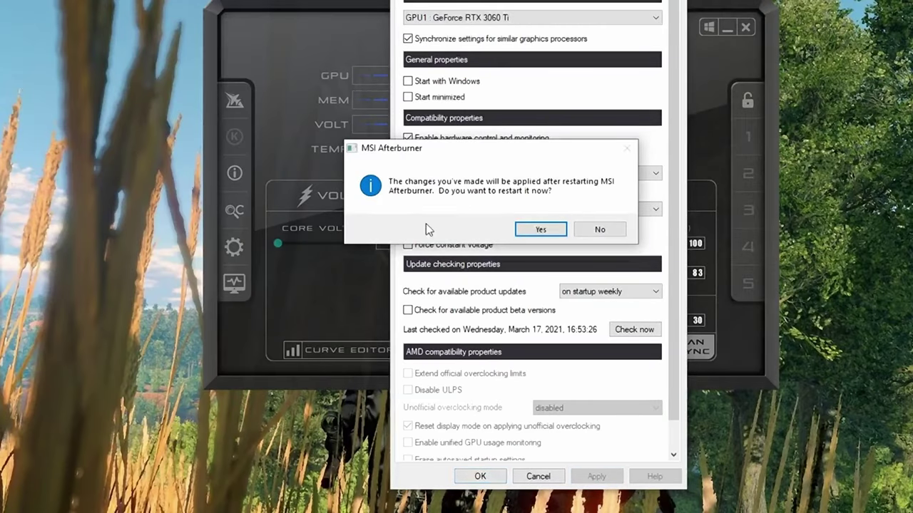
pyautogui.click(540, 229)
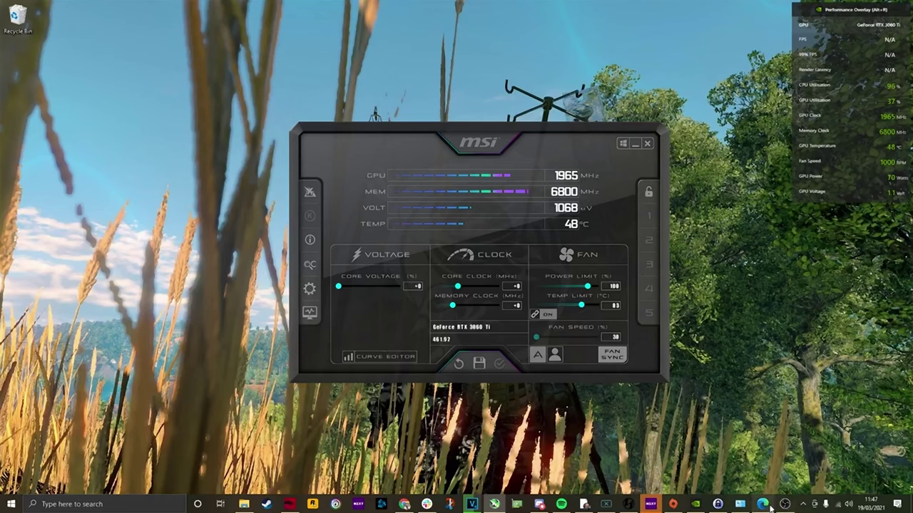
# Open the MSI OC Scanner guide in the browser and place Afterburner beside it
pyautogui.click(762, 504)
pyautogui.scroll(-5, 228, 271)
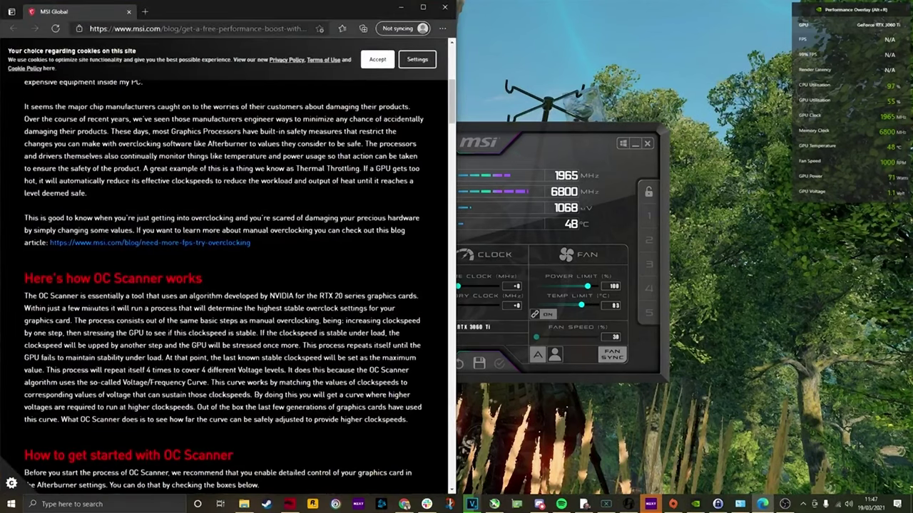
pyautogui.scroll(-6, 95, 305)
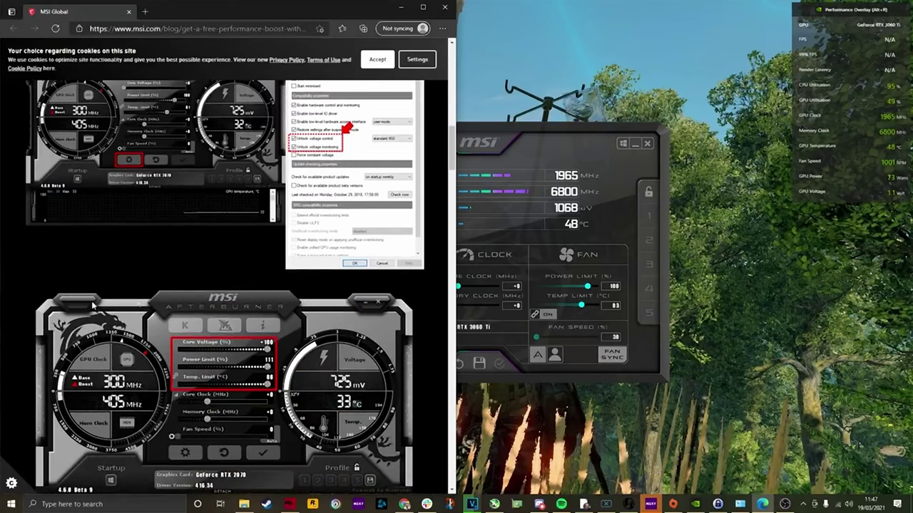
pyautogui.click(539, 136)
pyautogui.moveTo(540, 136); pyautogui.dragTo(664, 126)
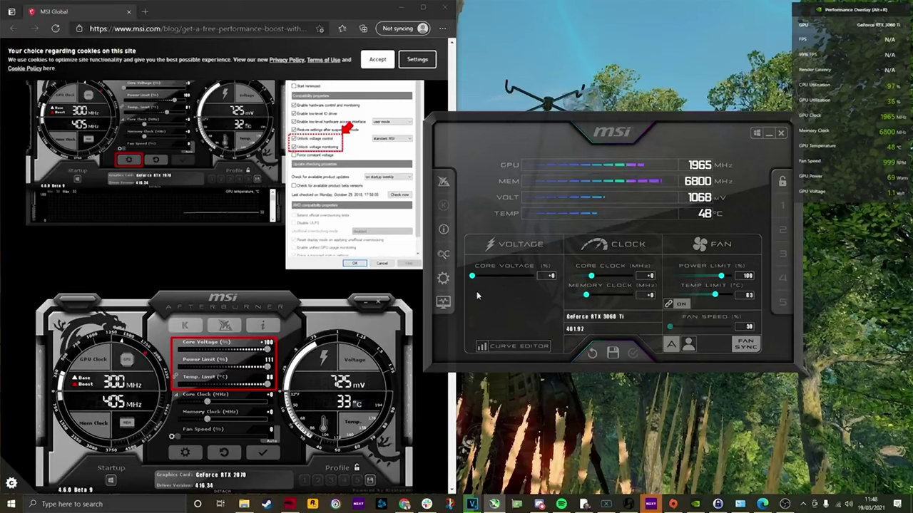
pyautogui.scroll(-3, 321, 317)
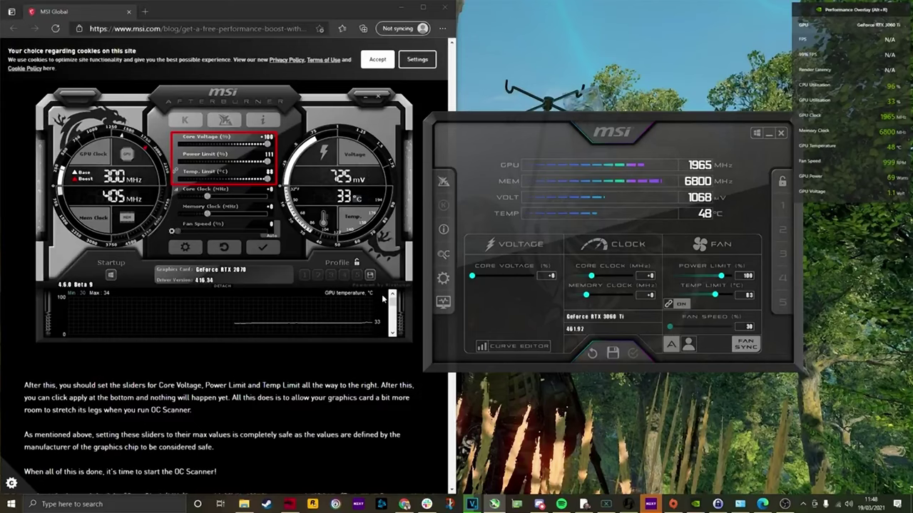
# Raise core voltage to +100, power limit to 110 and temp limit to 90, then start an OC Scanner scan
pyautogui.moveTo(472, 276); pyautogui.dragTo(555, 276)
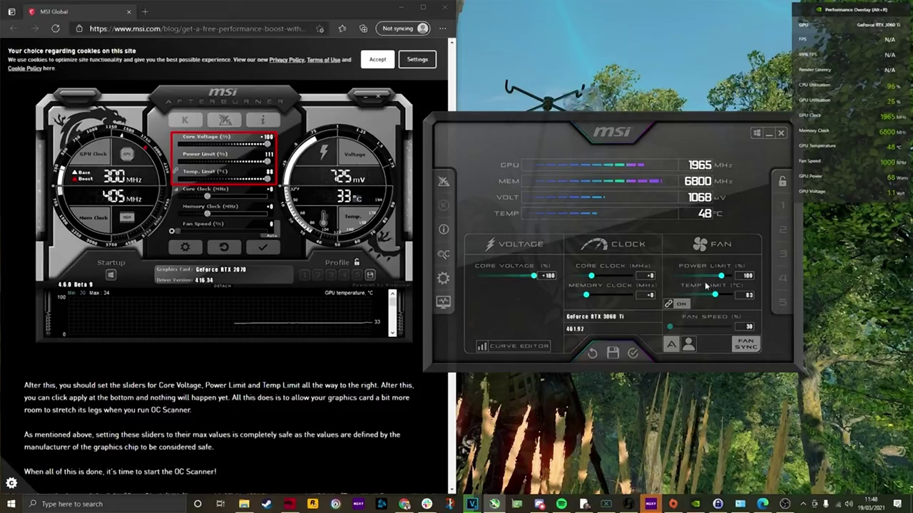
pyautogui.moveTo(723, 277); pyautogui.dragTo(735, 276)
pyautogui.click(442, 254)
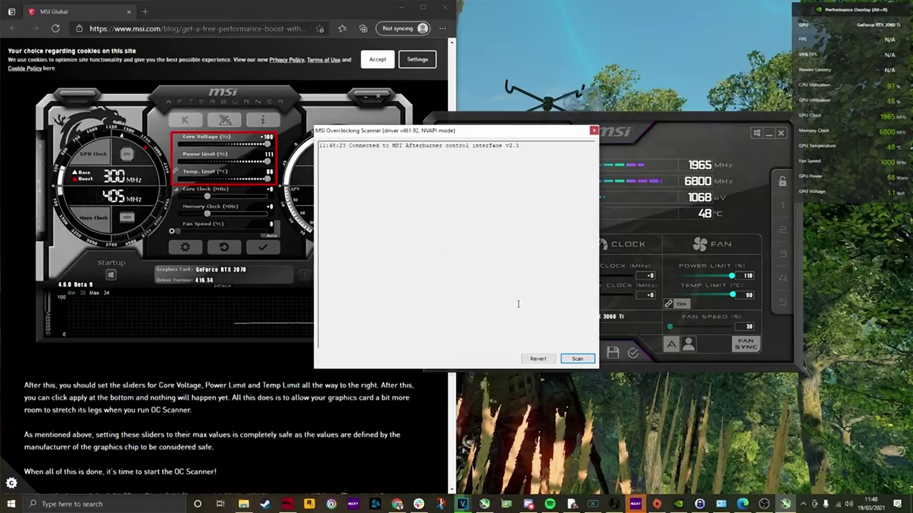
pyautogui.click(574, 360)
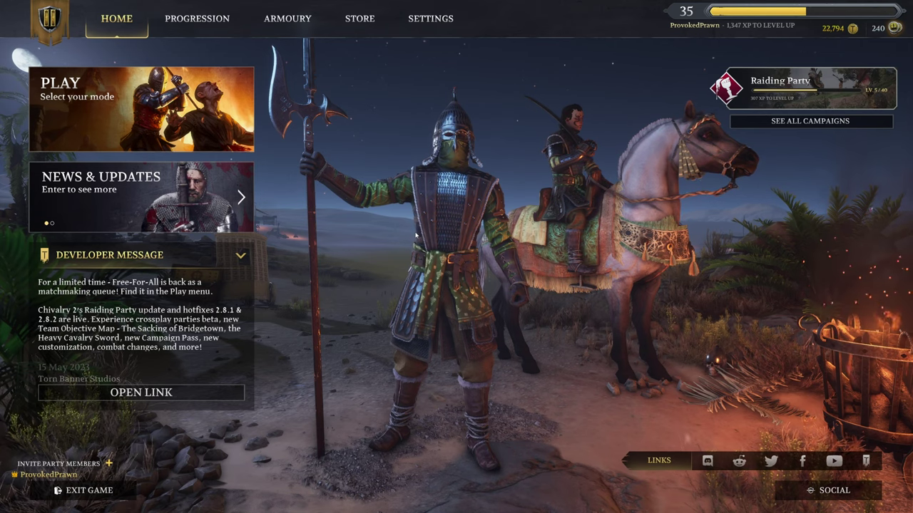
# Go to Chivalry 2's Video options and scroll down to the NVIDIA DLSS setting
pyautogui.click(440, 16)
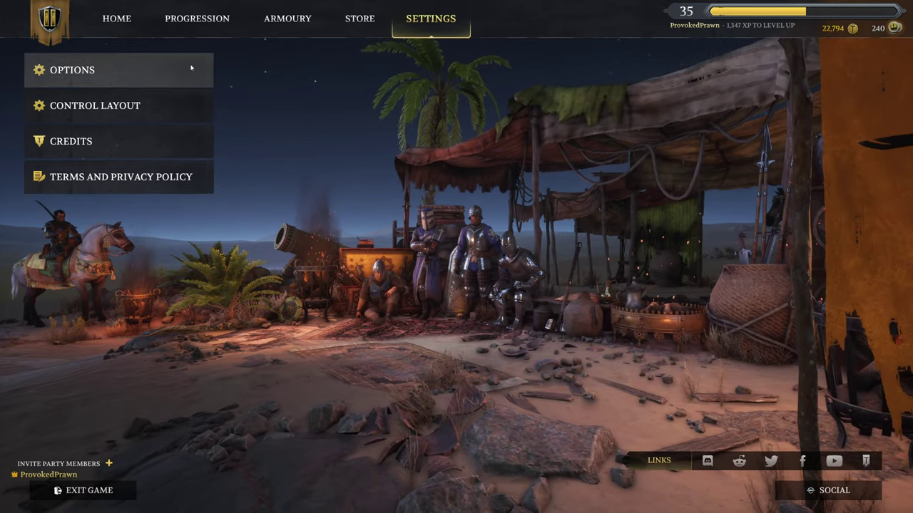
pyautogui.click(169, 69)
pyautogui.click(200, 32)
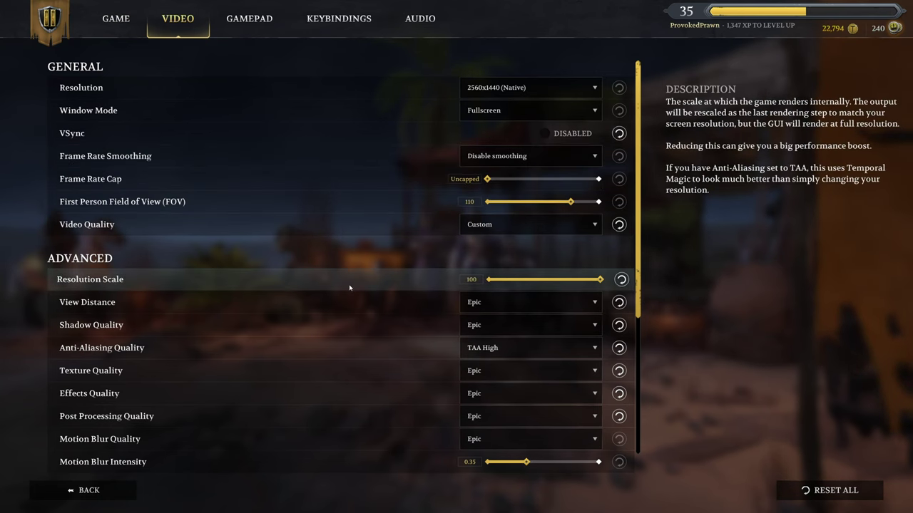
pyautogui.scroll(-1, 350, 291)
pyautogui.scroll(-1, 350, 291)
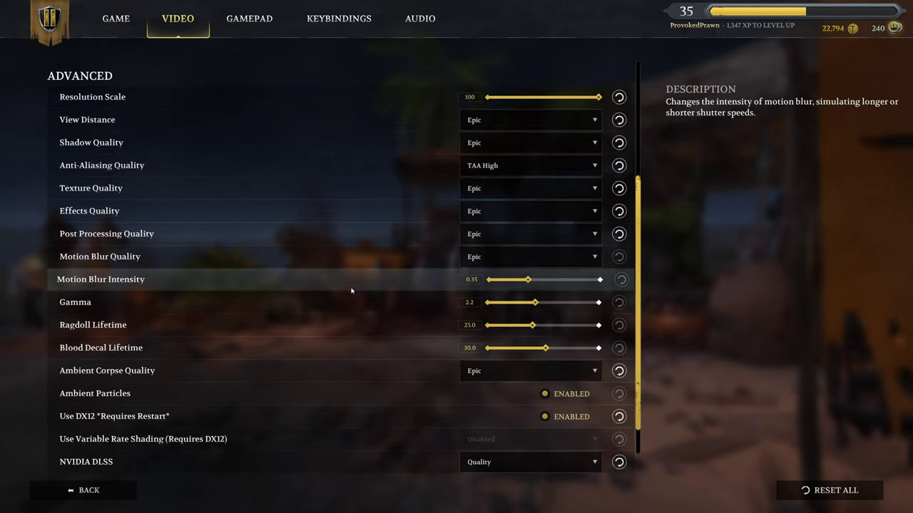
pyautogui.scroll(-1, 350, 290)
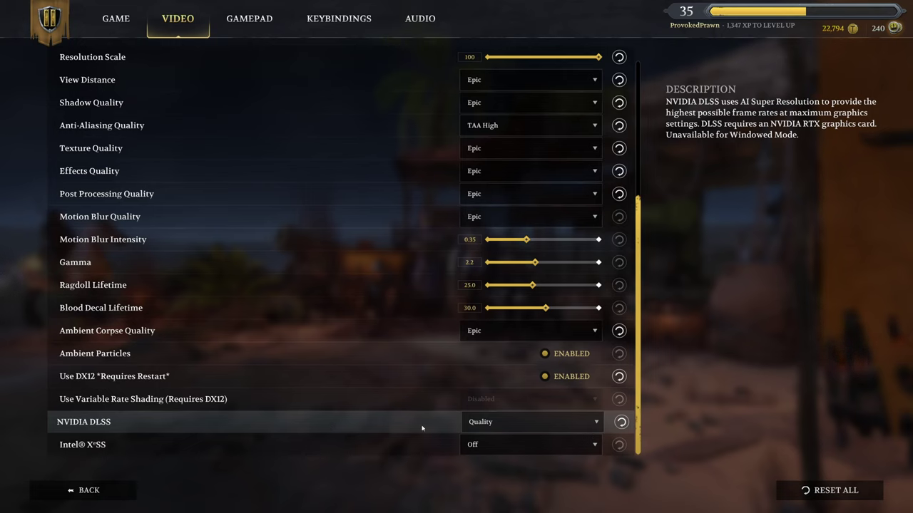
# Try NVIDIA DLSS at Off, then set it back to Quality
pyautogui.click(555, 421)
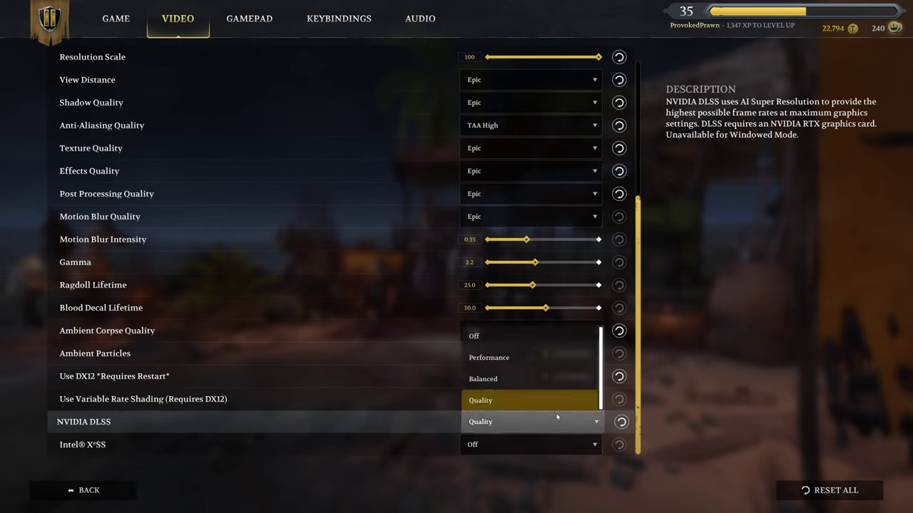
pyautogui.click(548, 348)
pyautogui.click(499, 428)
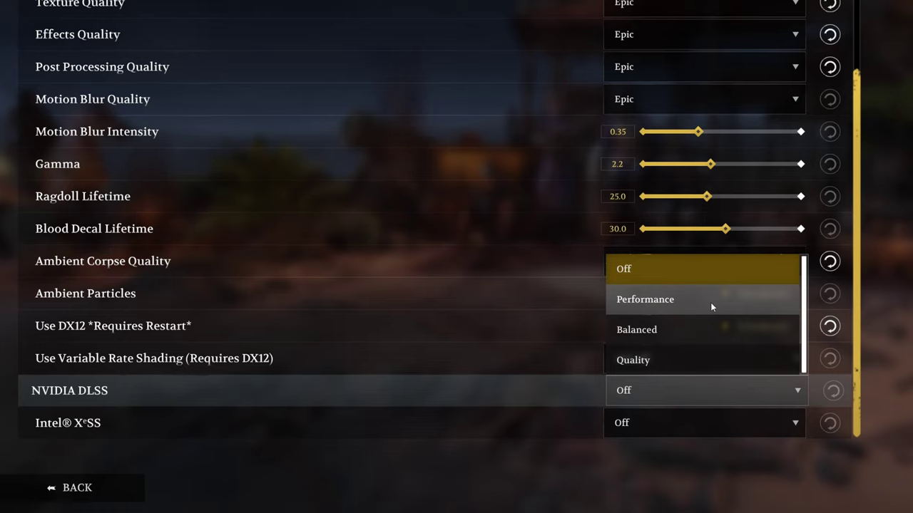
pyautogui.click(676, 368)
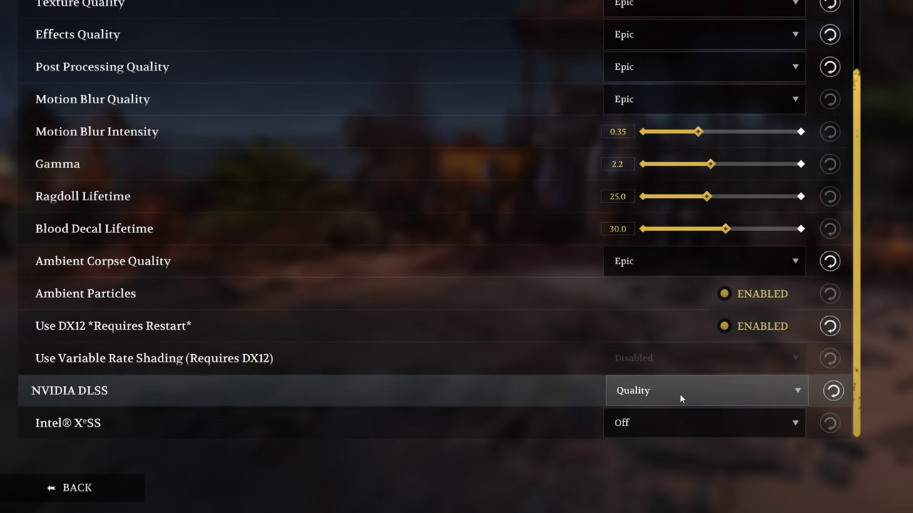
pyautogui.click(679, 394)
# Set NVIDIA DLSS to Off and Intel XeSS to Ultra Quality
pyautogui.click(670, 283)
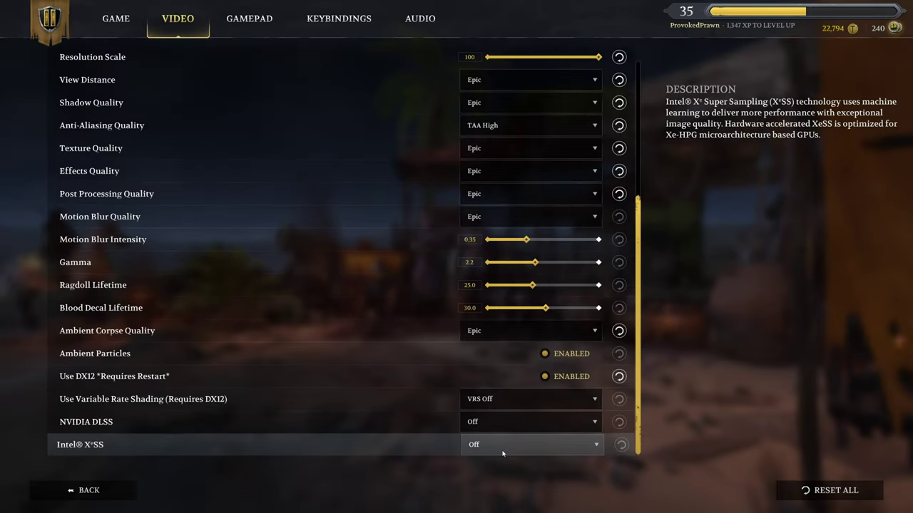
pyautogui.click(662, 431)
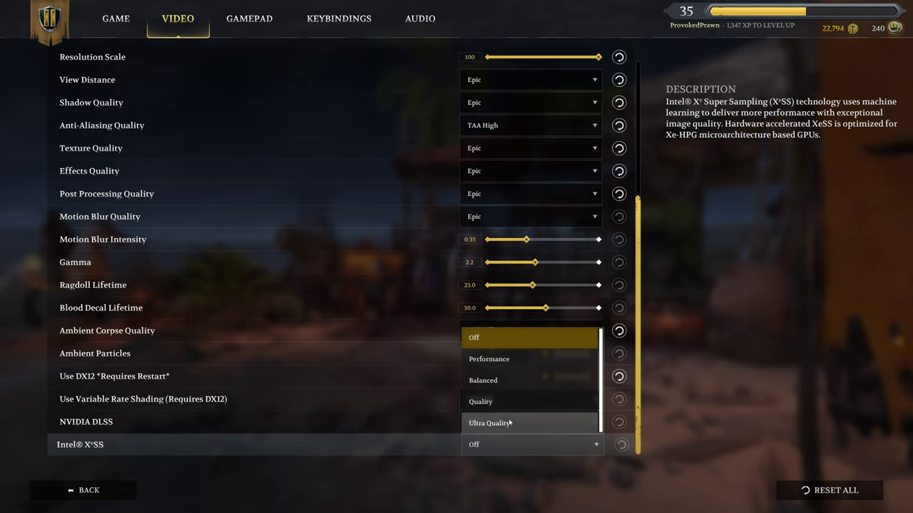
pyautogui.click(509, 422)
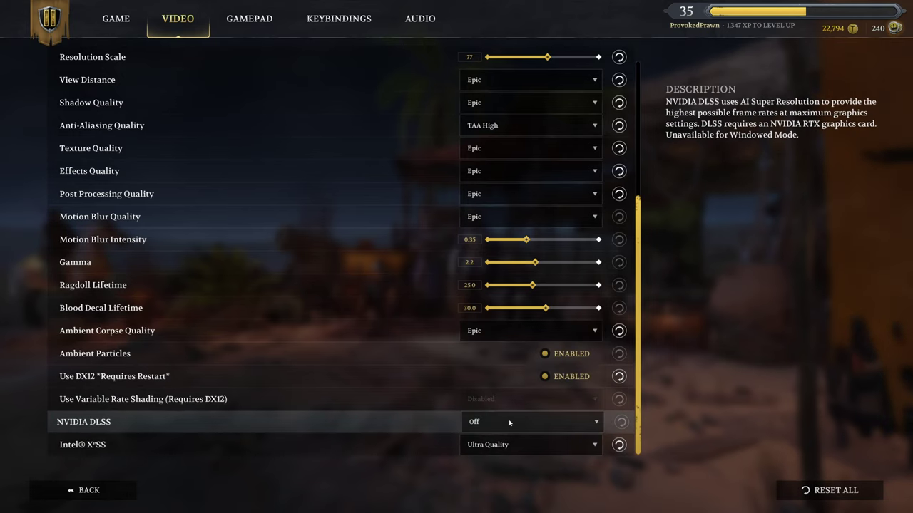
pyautogui.click(502, 449)
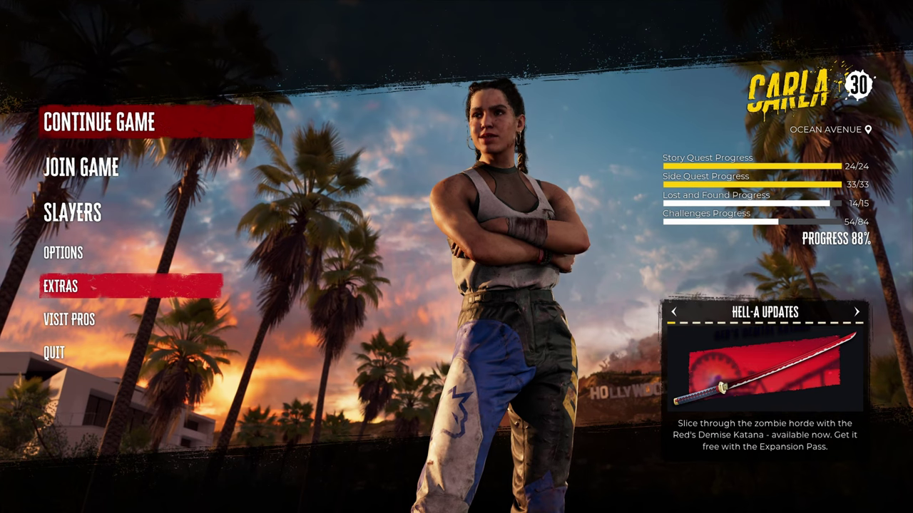
# Under Options > Display > Advanced in Dead Island 2, set AMD FidelityFX Super Resolution 2 to QUALITY
pyautogui.click(67, 253)
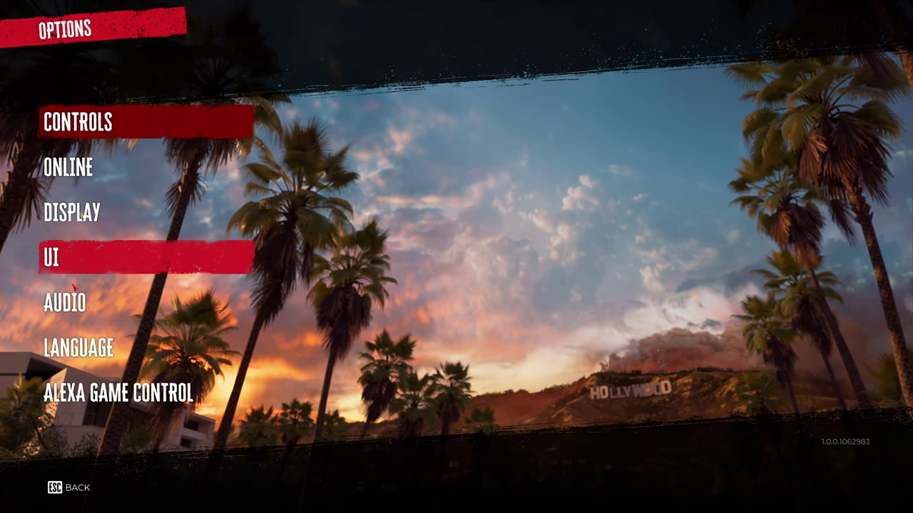
pyautogui.click(75, 211)
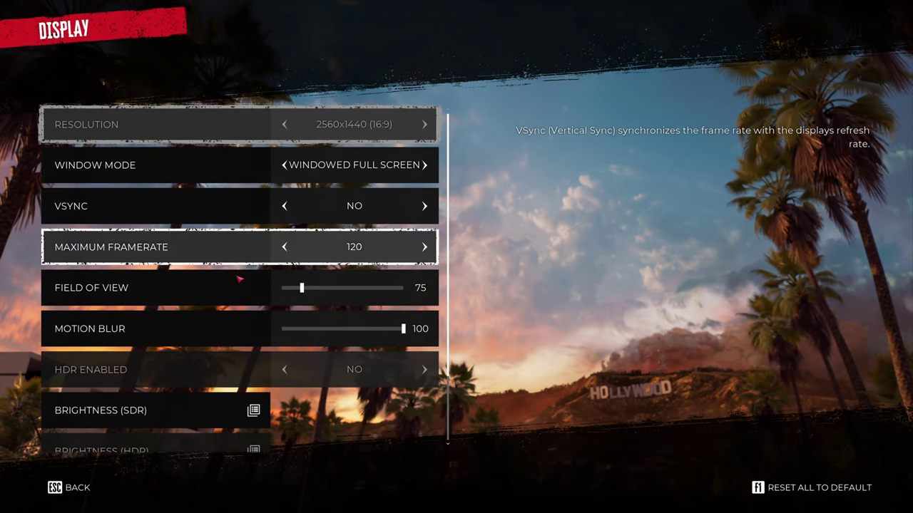
pyautogui.scroll(-3, 262, 328)
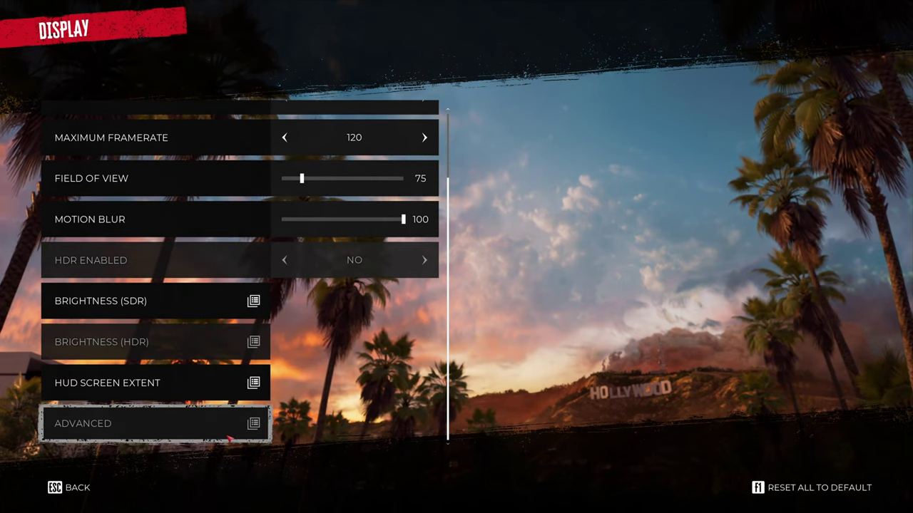
pyautogui.click(228, 428)
pyautogui.scroll(-6, 228, 393)
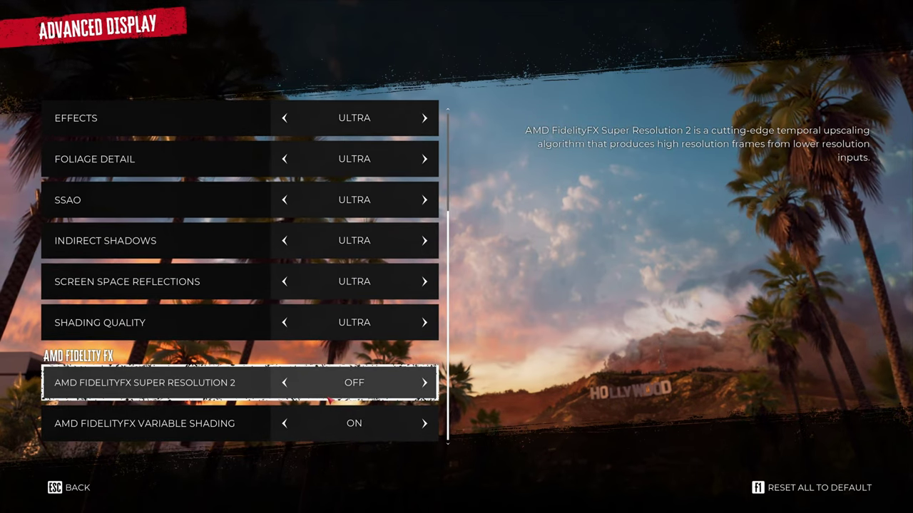
pyautogui.click(424, 382)
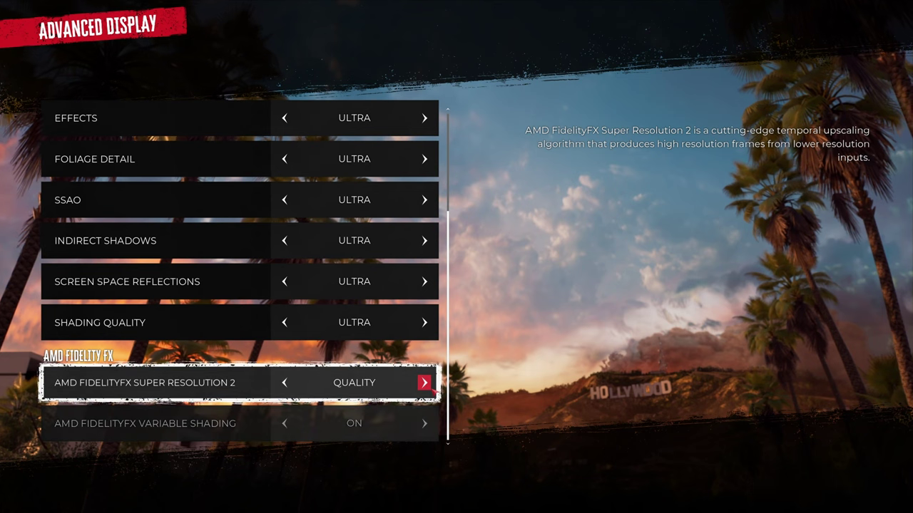
pyautogui.click(424, 383)
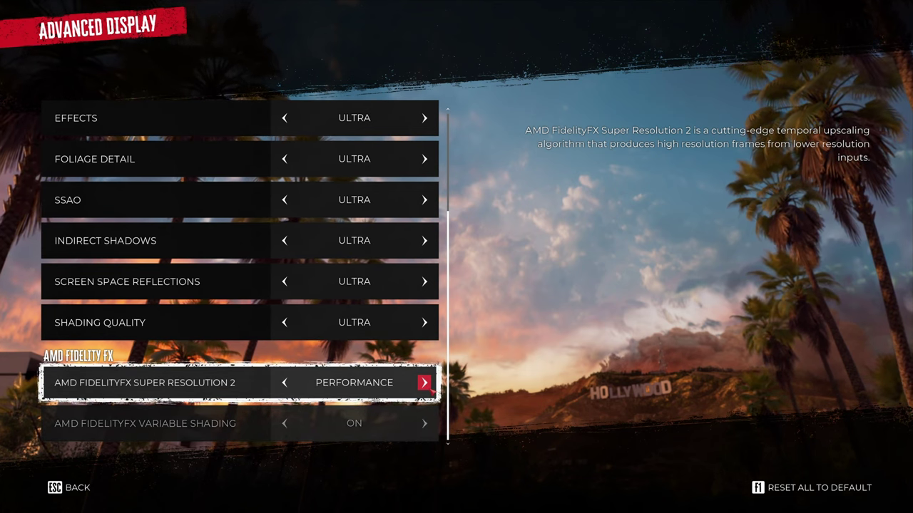
pyautogui.click(424, 383)
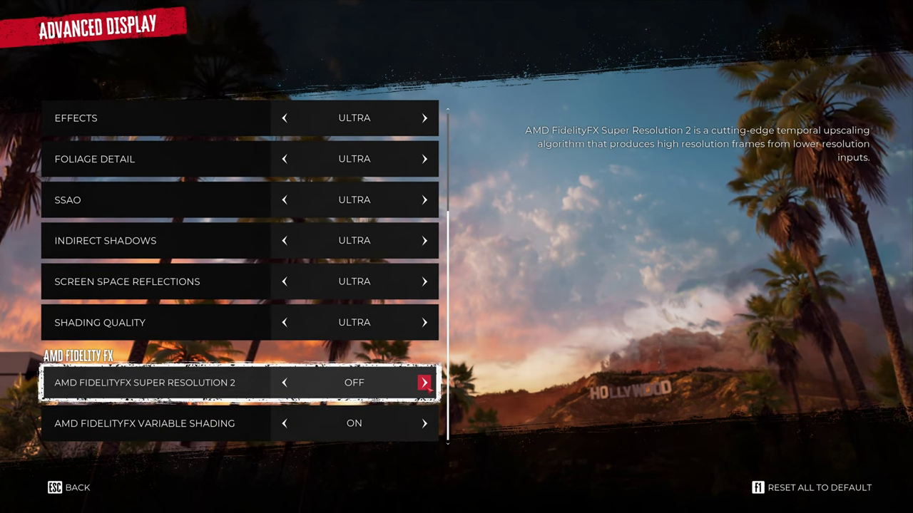
pyautogui.click(424, 383)
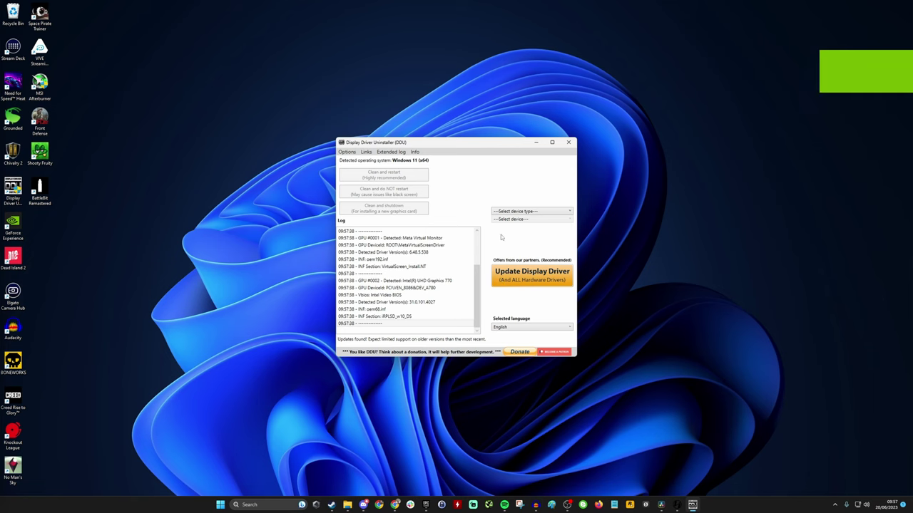
# Set DDU's device type to GPU with NVIDIA as the vendor to clean
pyautogui.click(530, 213)
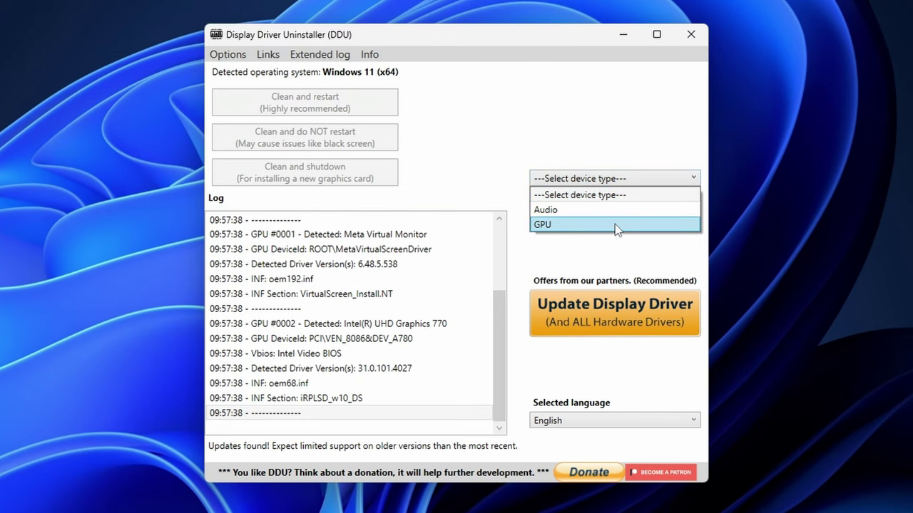
pyautogui.click(621, 224)
pyautogui.click(625, 198)
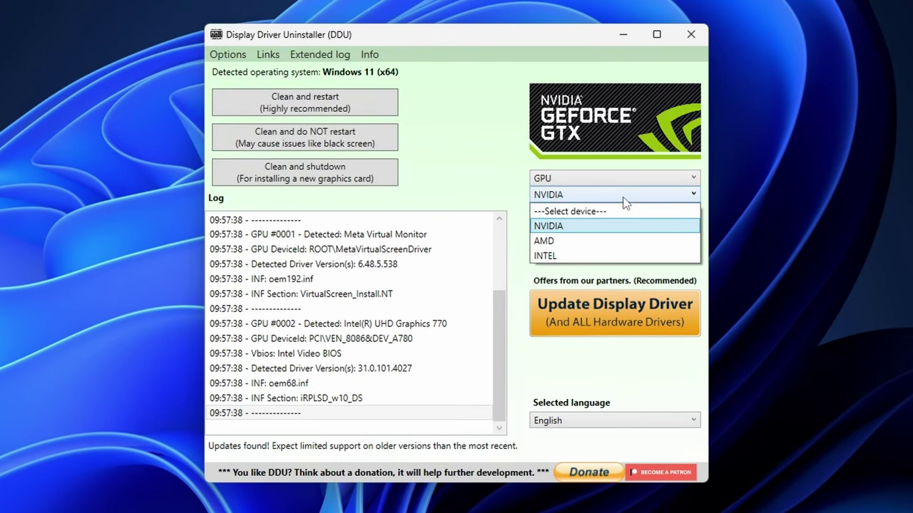
pyautogui.click(623, 197)
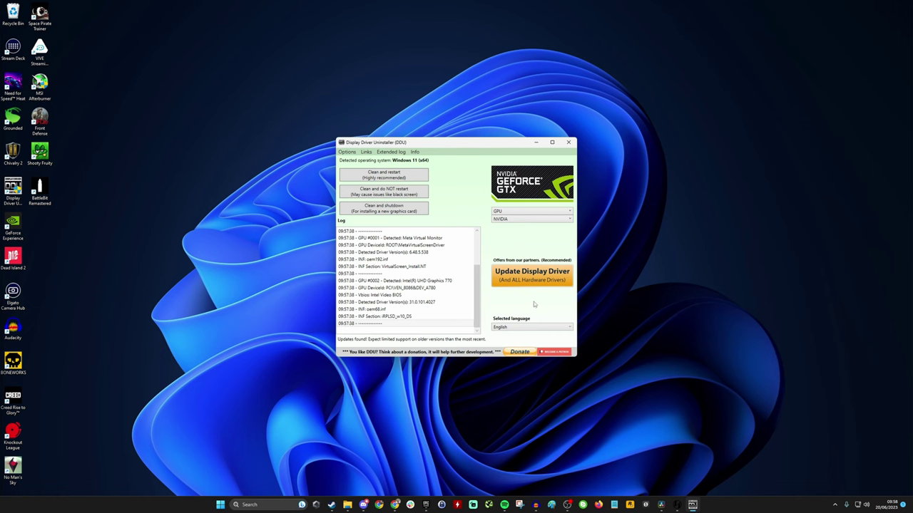
# Launch Microsoft Edge and search the web for 'nvidia drivers'
pyautogui.press('super')
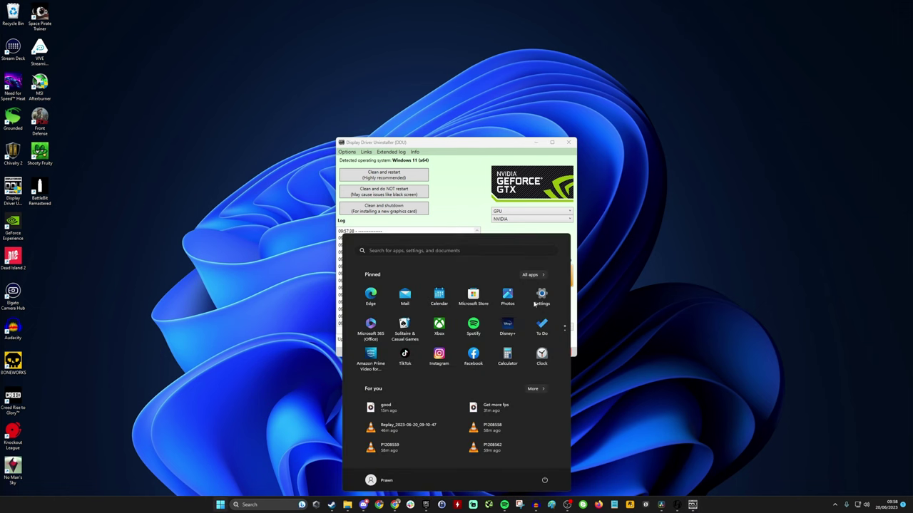
pyautogui.write('edge')
pyautogui.press('Return')
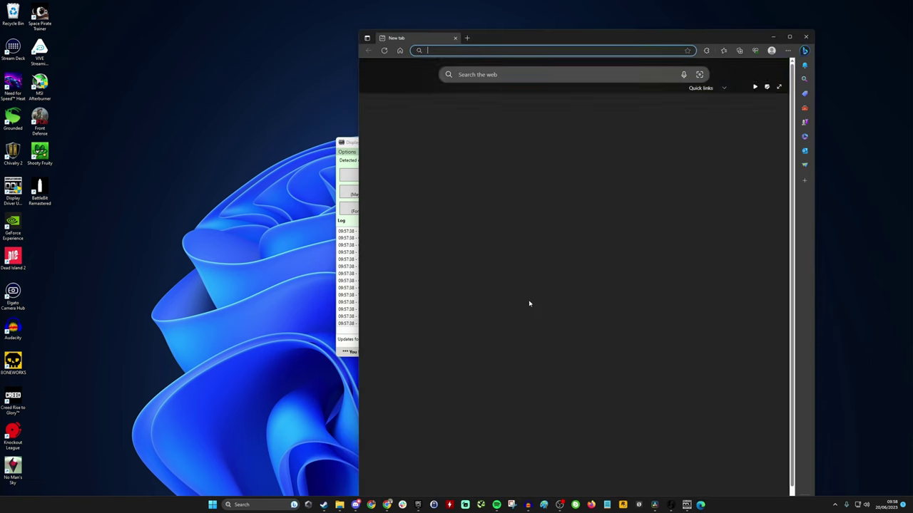
pyautogui.write('nvidia')
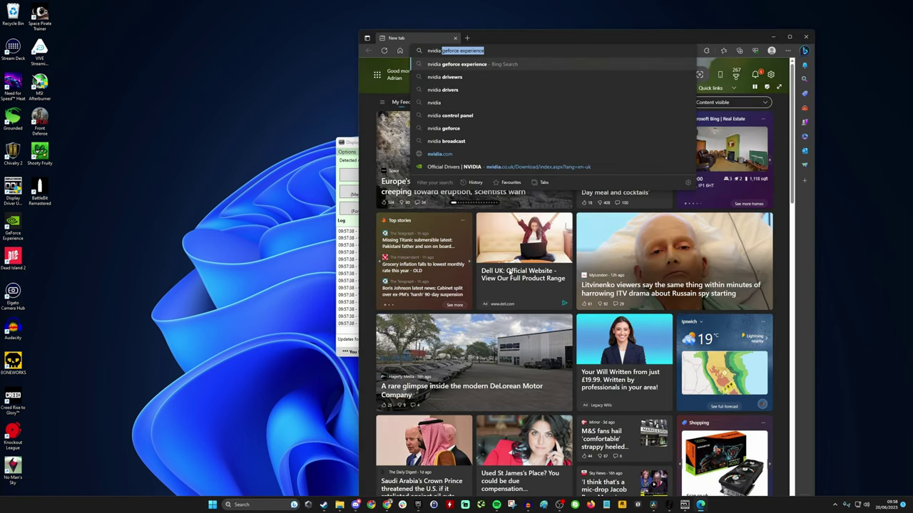
pyautogui.write(' drivers')
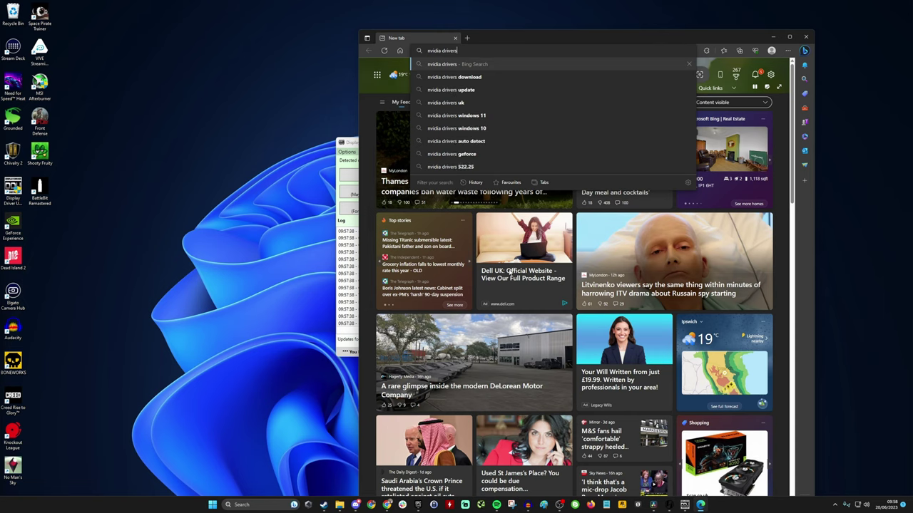
pyautogui.press('Return')
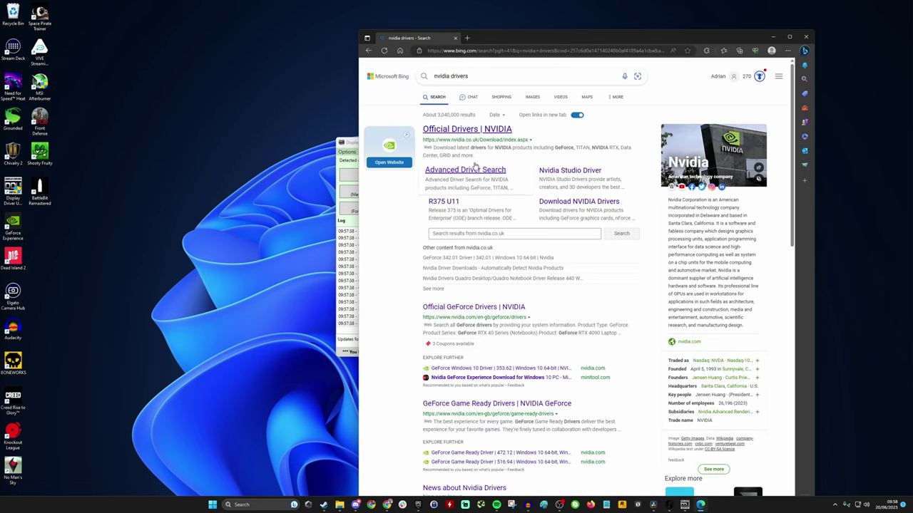
# From Official Drivers | NVIDIA, find and download Game Ready Driver 536.23 for RTX 4090 on Windows 11
pyautogui.click(472, 130)
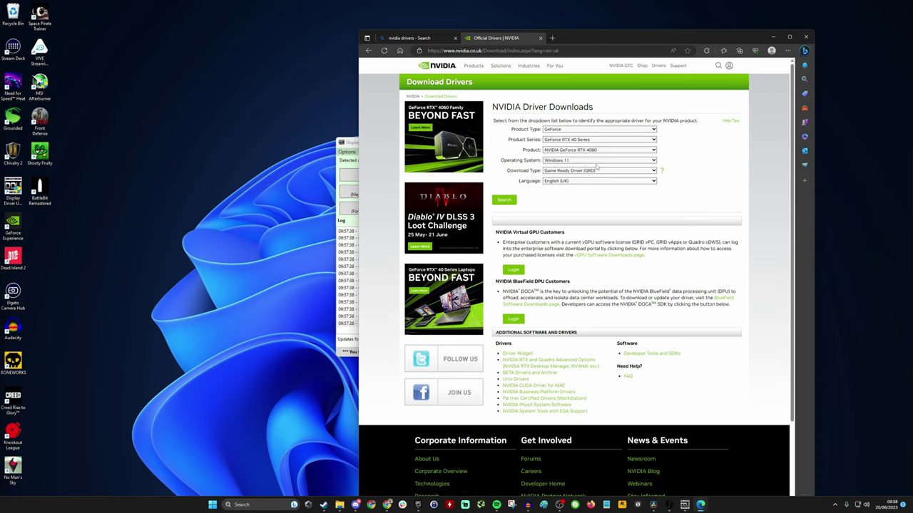
pyautogui.click(504, 200)
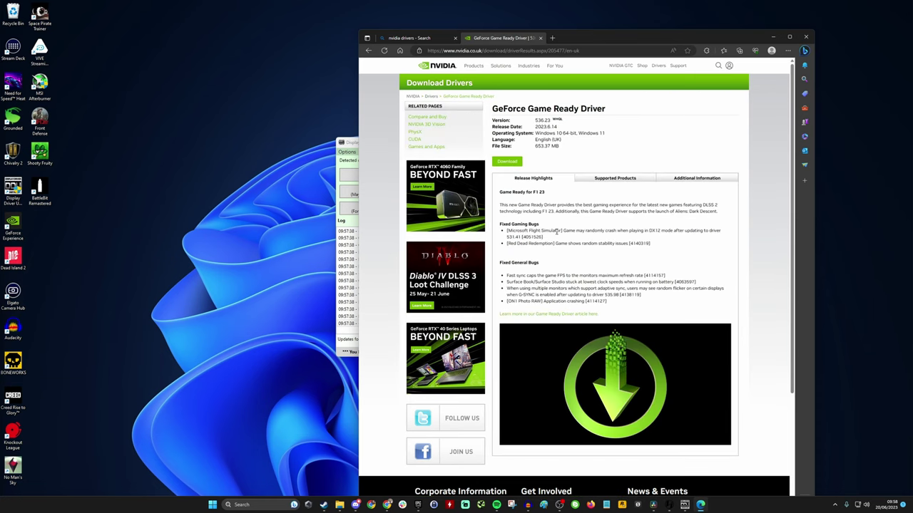
pyautogui.click(507, 161)
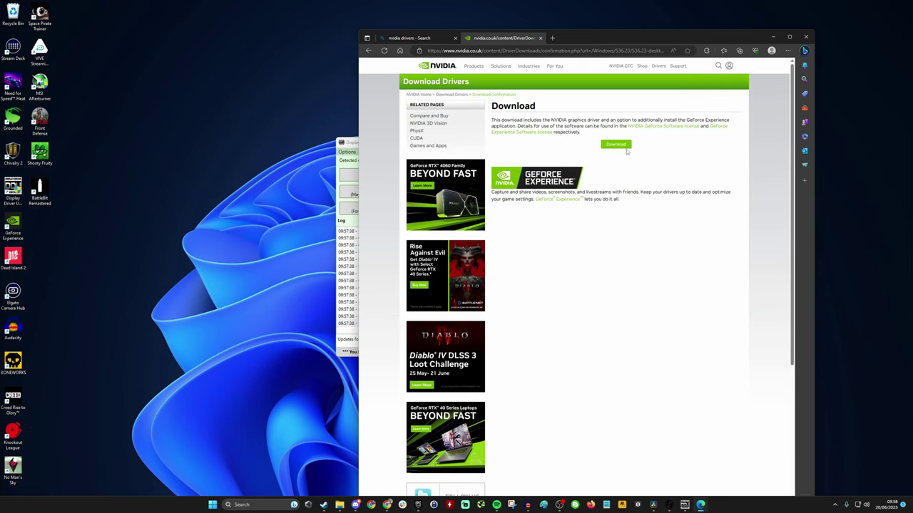
pyautogui.click(626, 148)
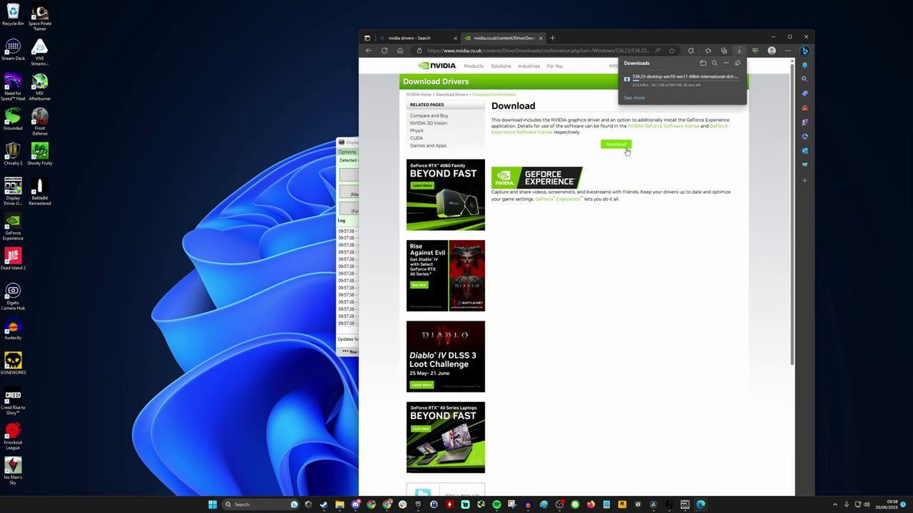